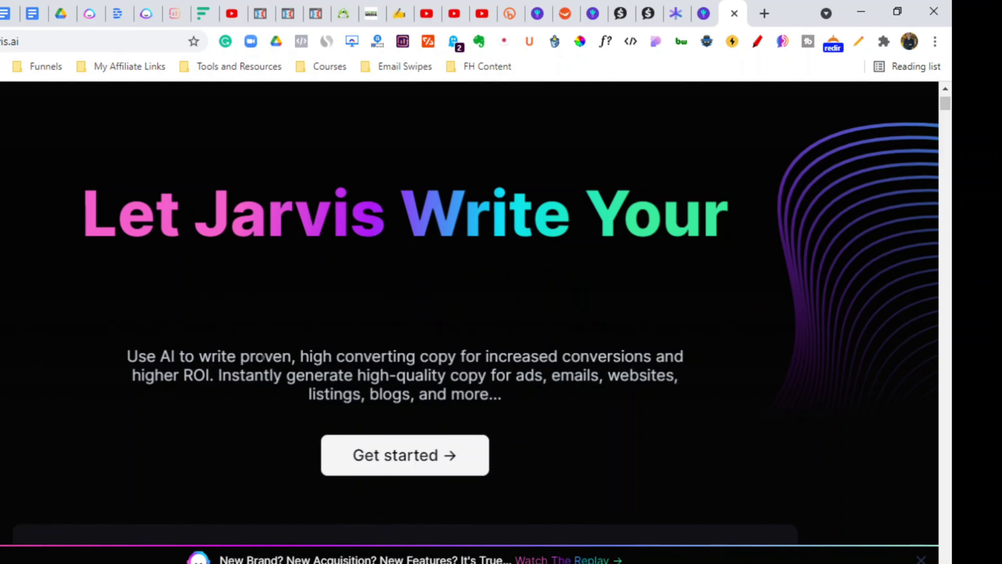
# Scroll through the landing page features and template showcase down to the Templates library.
pyautogui.scroll(-3, 316, 447)
pyautogui.scroll(-3, 306, 450)
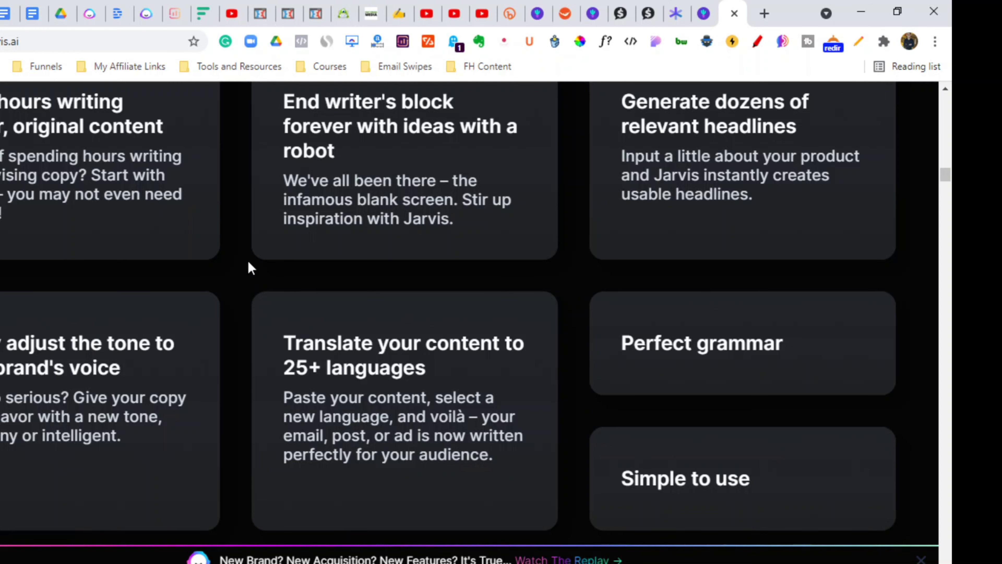
pyautogui.scroll(-10, 315, 304)
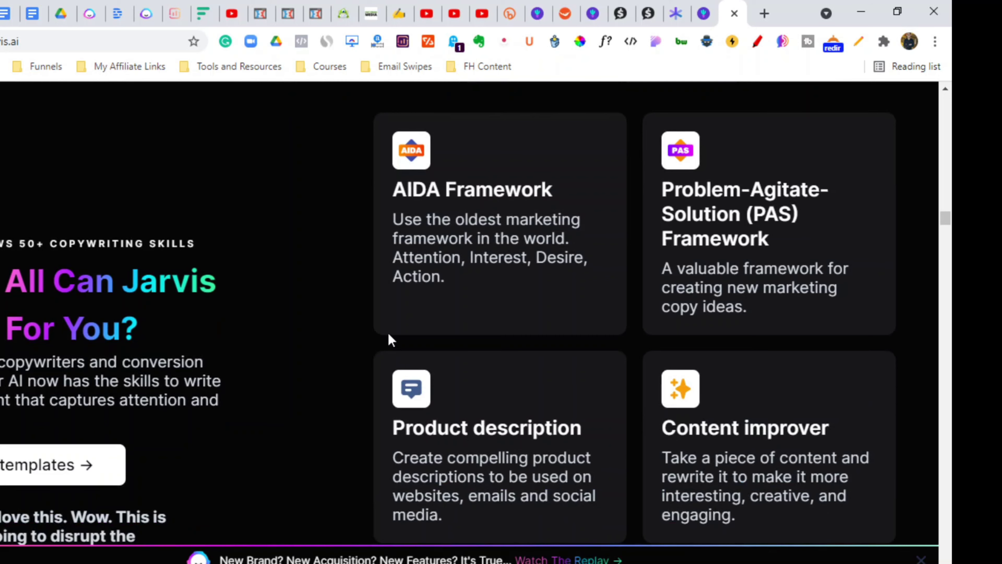
pyautogui.scroll(-2, 462, 354)
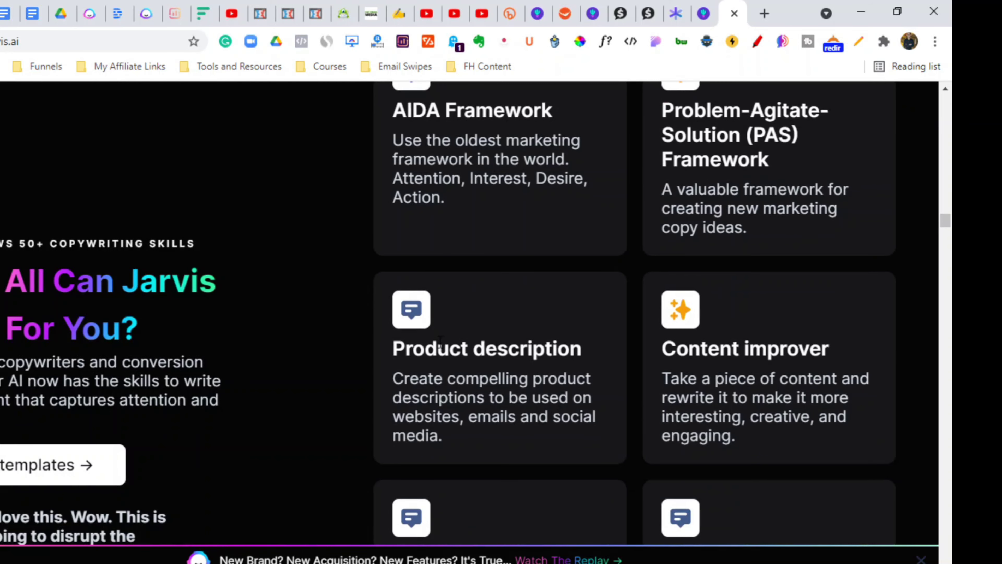
pyautogui.scroll(-14, 454, 369)
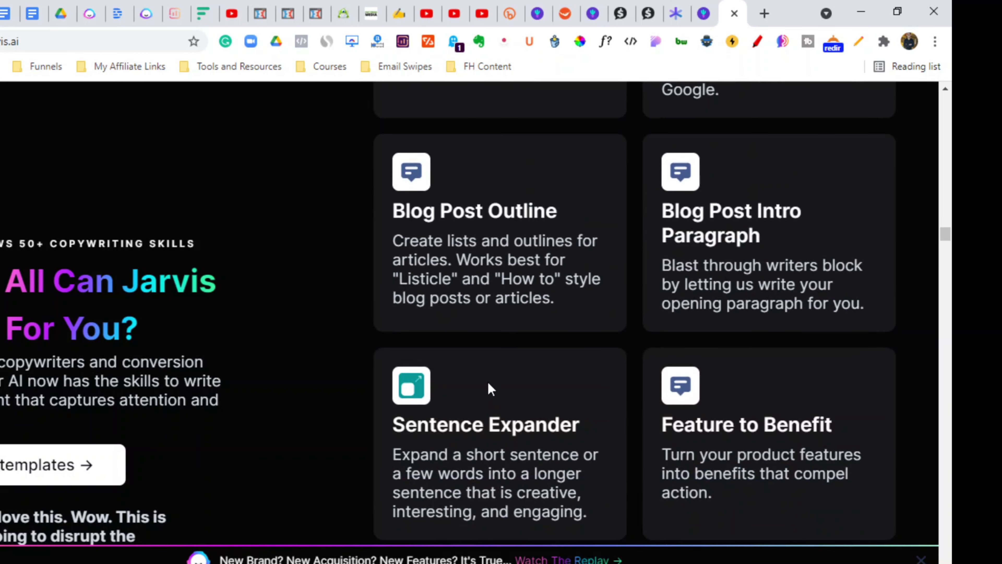
pyautogui.scroll(-8, 487, 387)
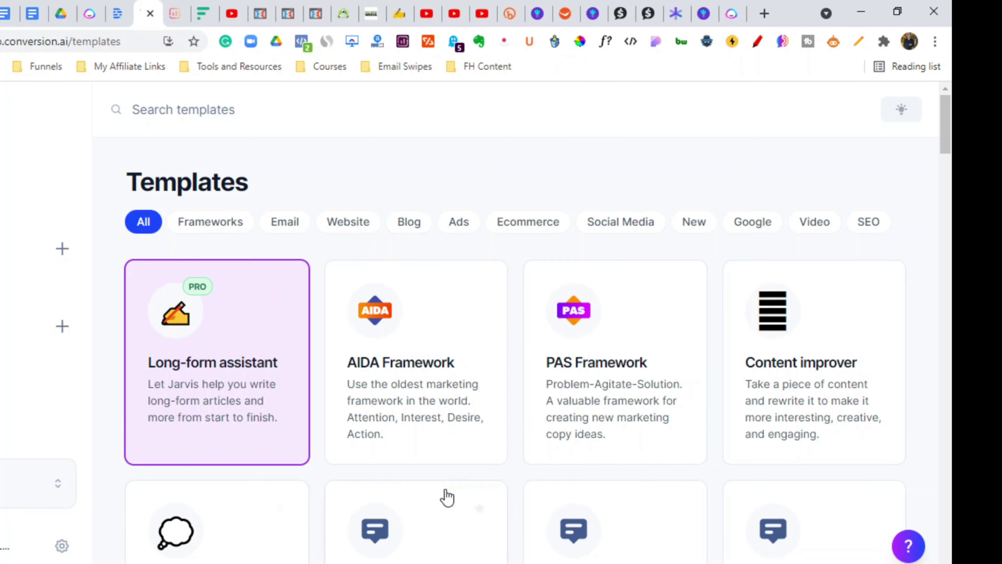
# Filter the Templates library to the Video templates and browse them.
pyautogui.scroll(-6, 450, 454)
pyautogui.scroll(-13, 458, 419)
pyautogui.scroll(20, 513, 411)
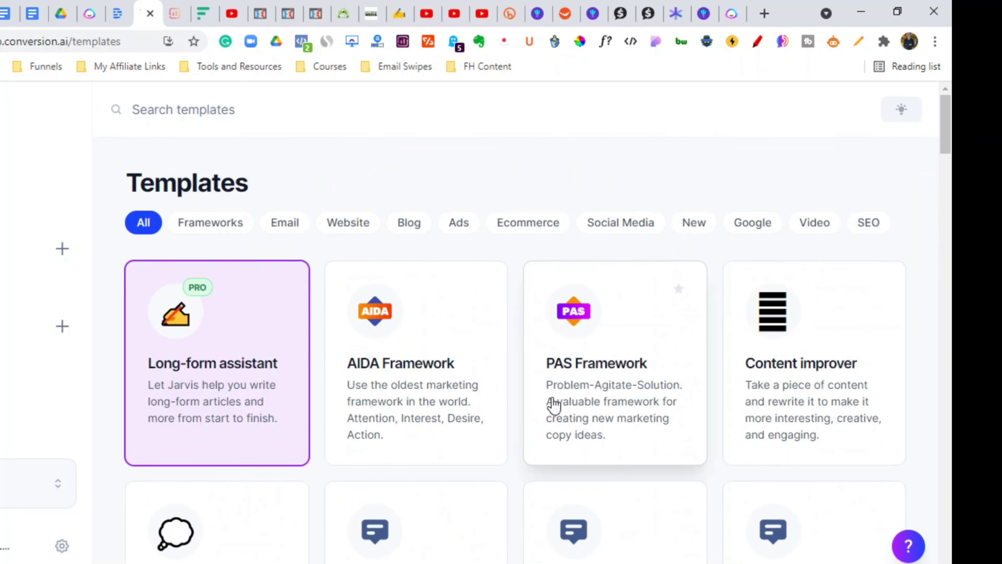
pyautogui.click(814, 229)
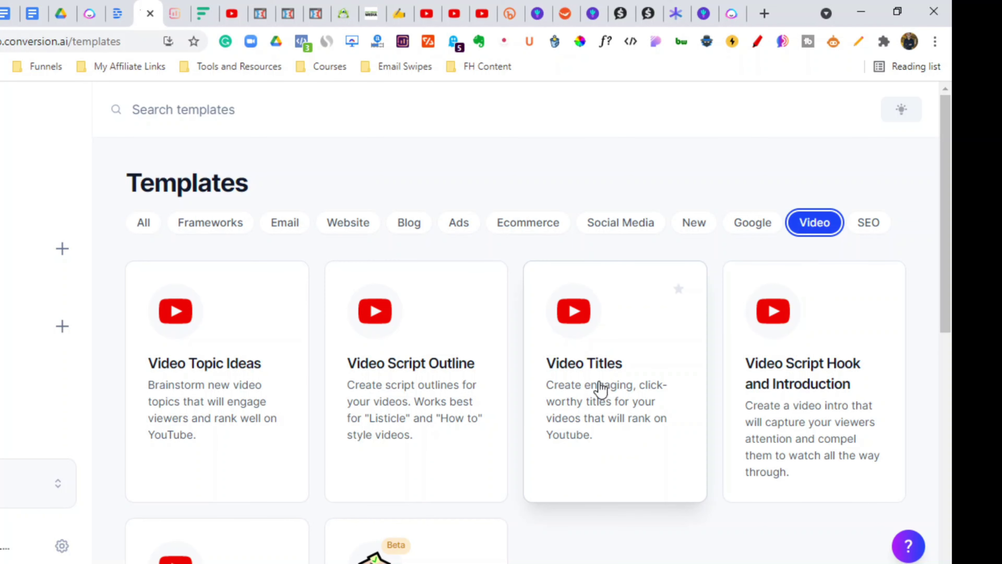
pyautogui.scroll(-3, 615, 385)
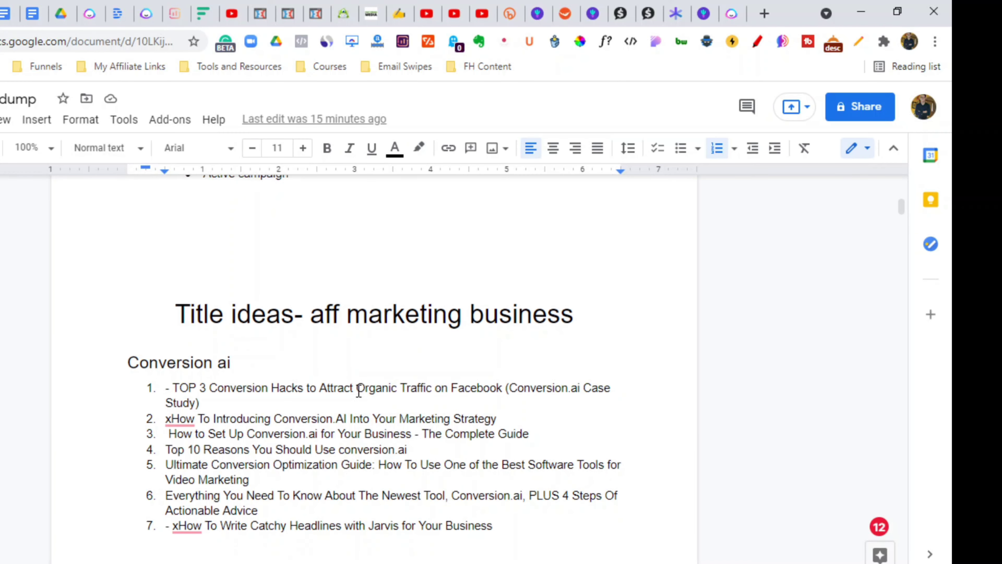
pyautogui.scroll(-2, 361, 385)
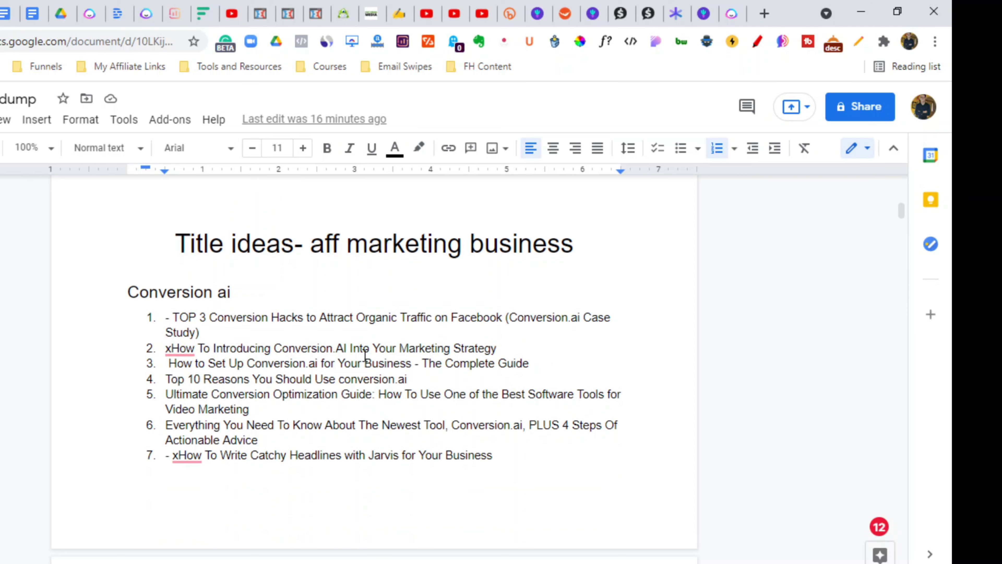
# Scroll through the title-idea lists in the 'Title ideas- aff marketing business' doc.
pyautogui.scroll(-15, 364, 414)
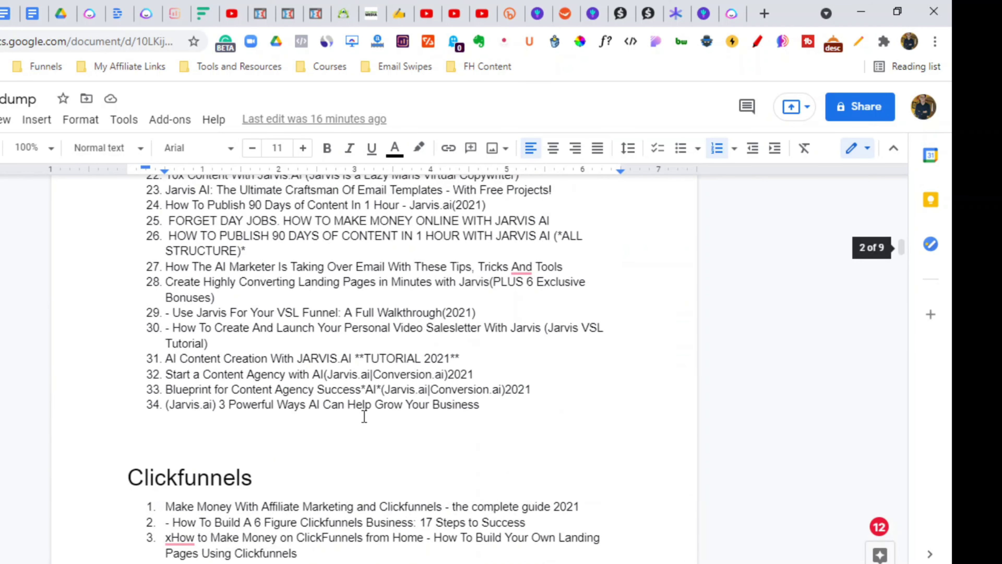
pyautogui.scroll(-1, 364, 416)
pyautogui.scroll(-8, 362, 398)
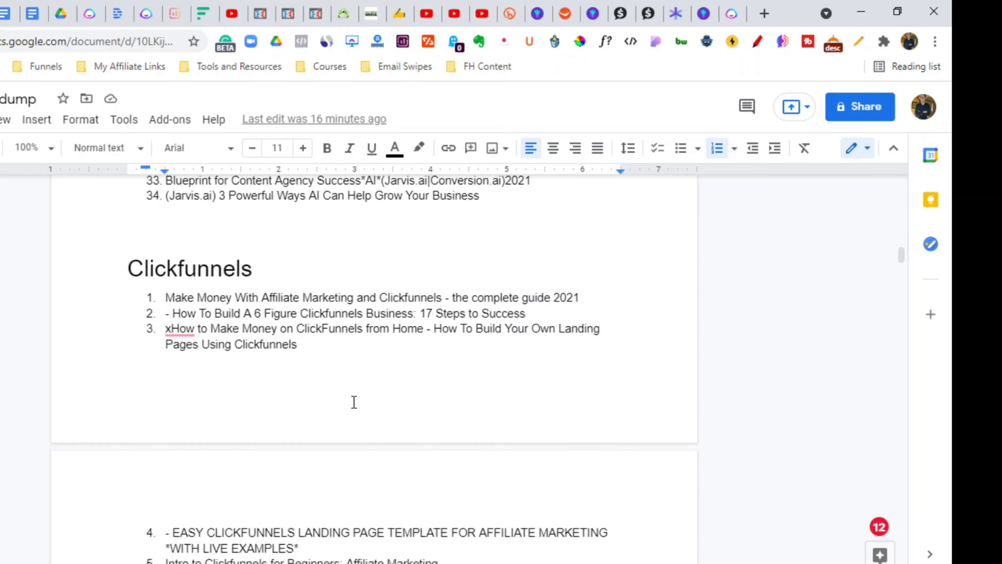
pyautogui.scroll(-13, 343, 395)
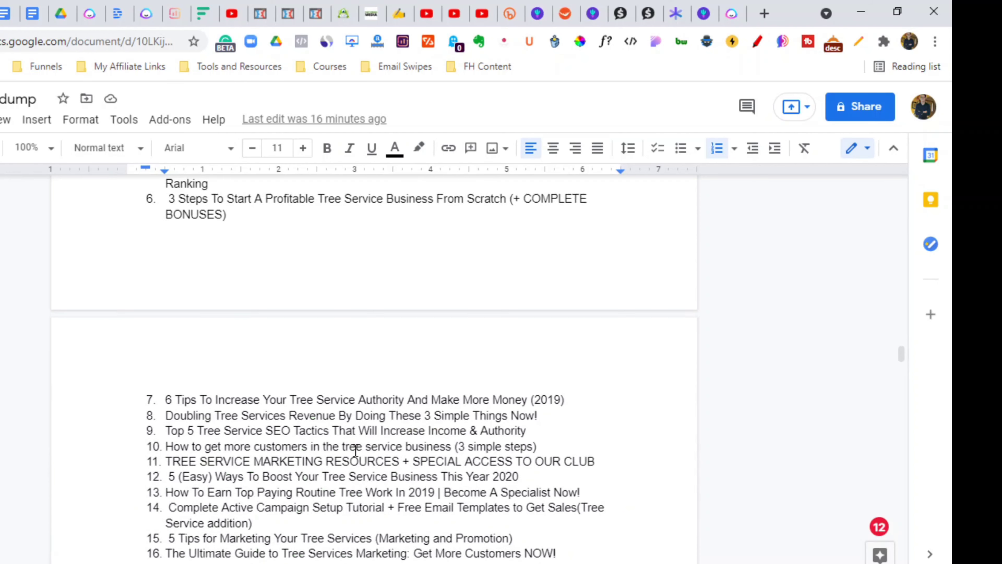
pyautogui.scroll(-6, 343, 431)
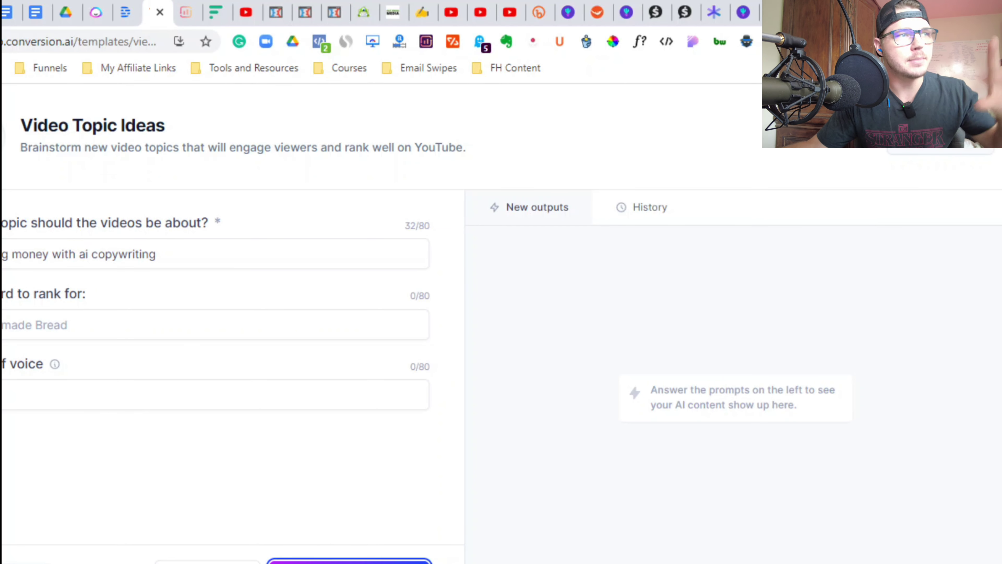
# Generate video topic ideas for 'making money with ai copywriting' and review the lists.
pyautogui.click(350, 557)
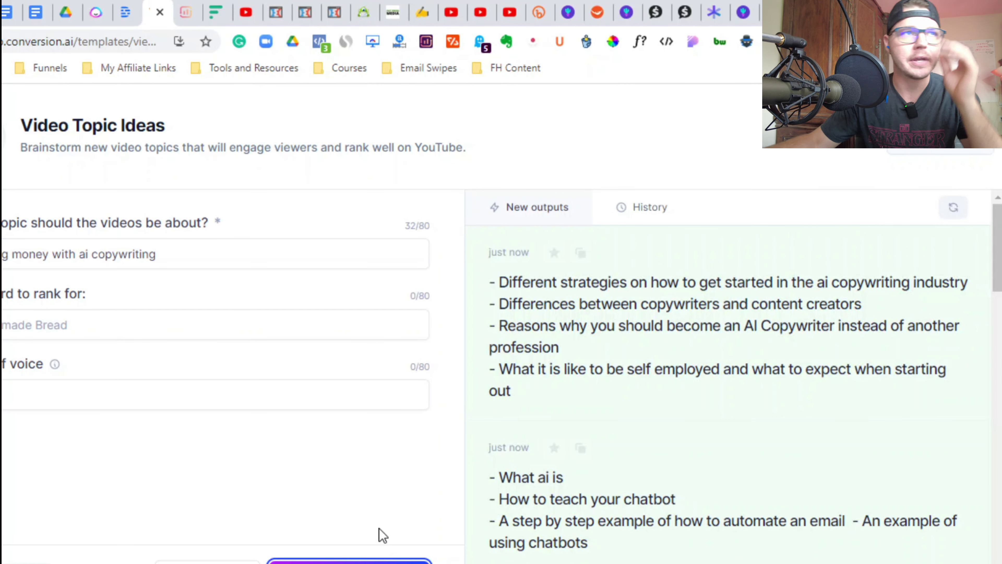
pyautogui.moveTo(609, 458)
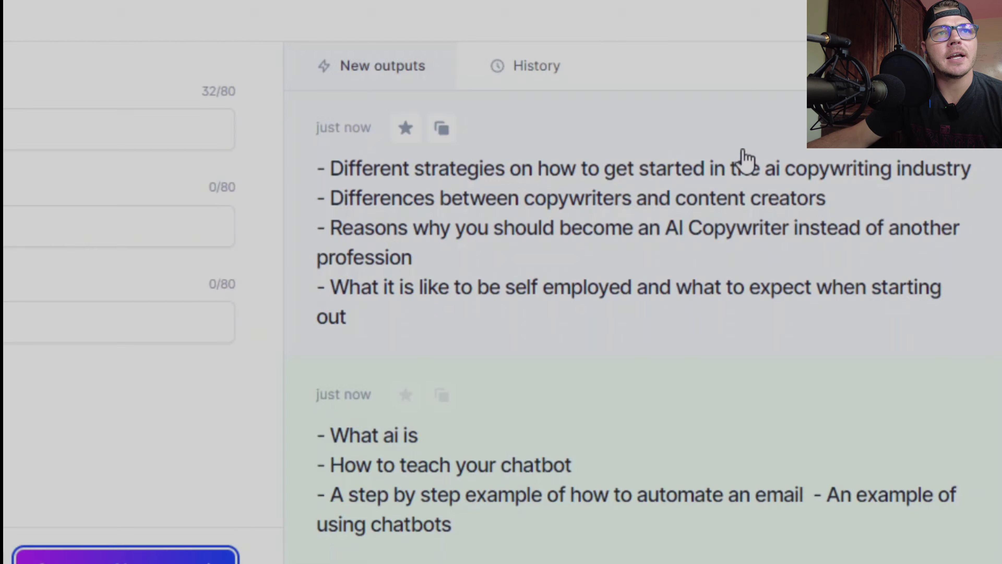
pyautogui.scroll(-5, 629, 369)
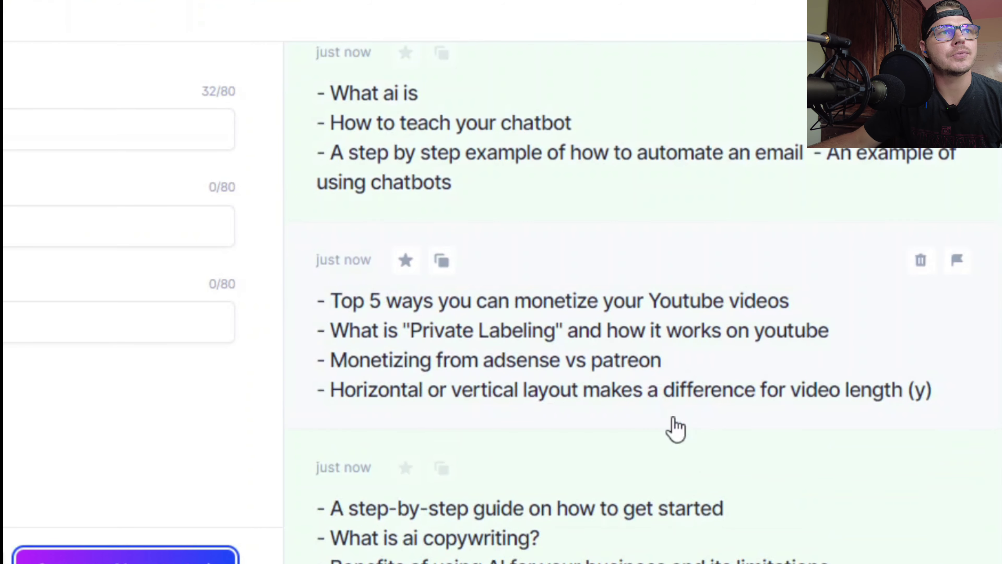
pyautogui.scroll(-2, 572, 339)
pyautogui.scroll(-6, 486, 339)
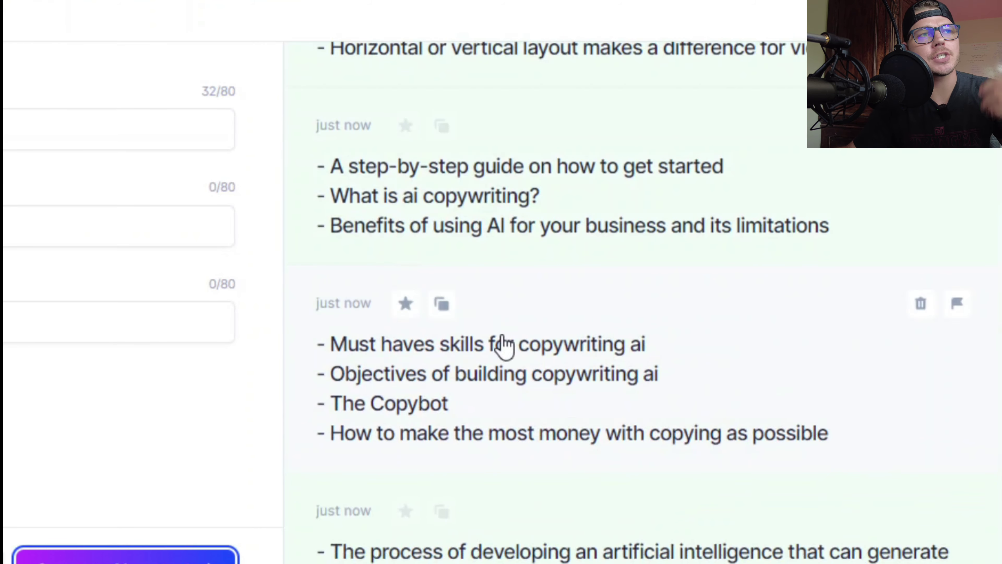
pyautogui.scroll(-2, 513, 343)
pyautogui.scroll(-3, 402, 296)
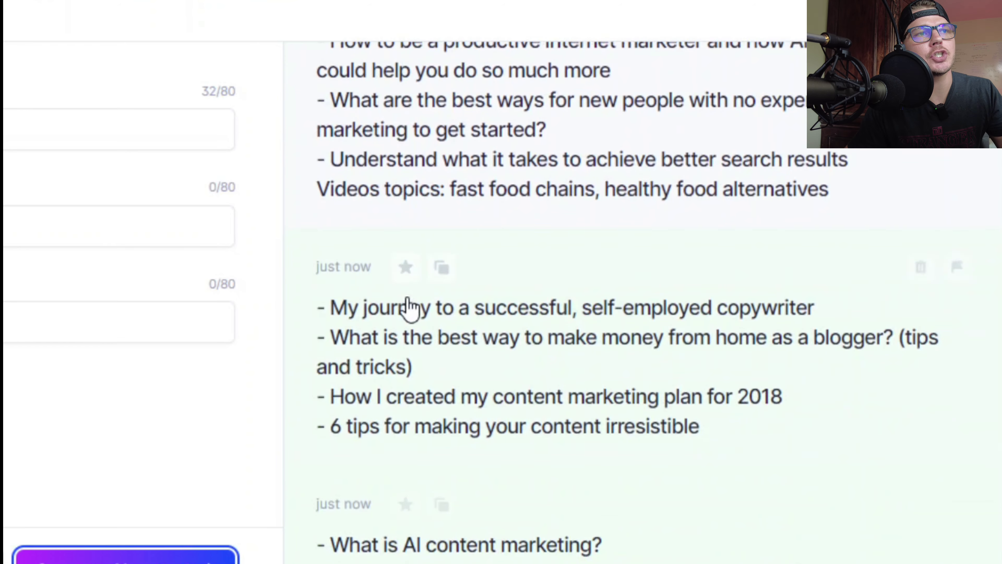
pyautogui.scroll(-1, 458, 275)
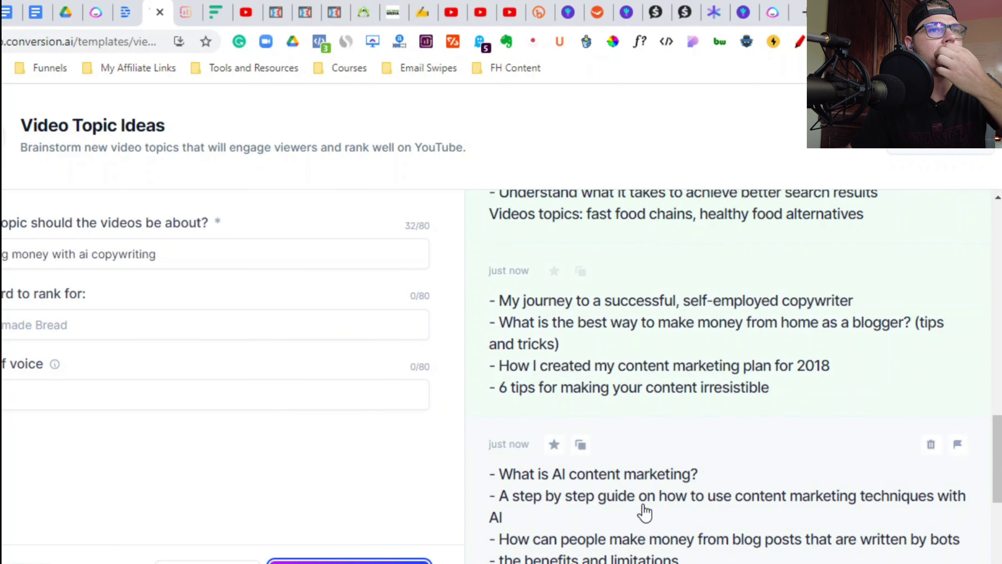
# Open the ideas card and select the line 'What is AI content marketing?'.
pyautogui.click(617, 479)
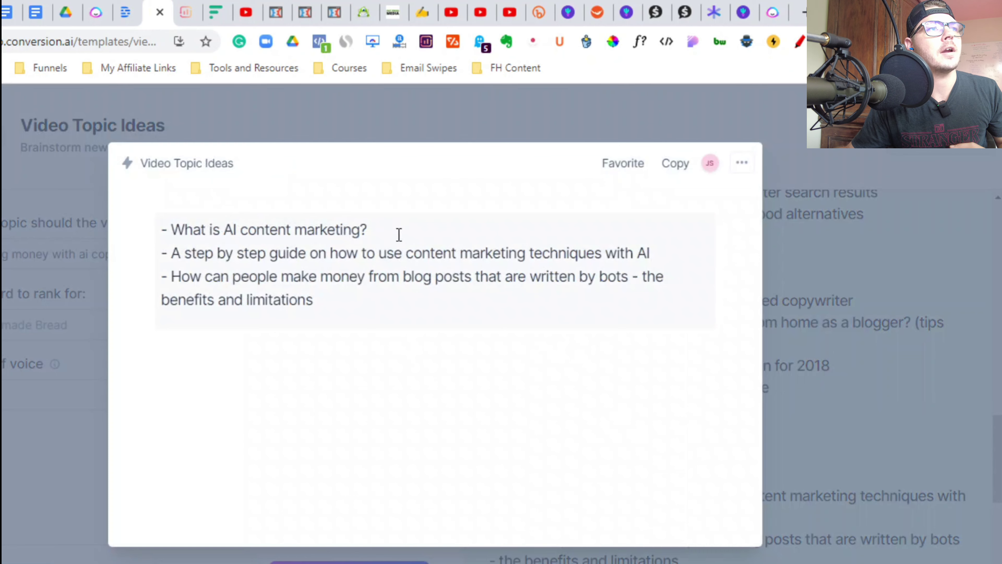
pyautogui.moveTo(399, 234); pyautogui.dragTo(148, 237)
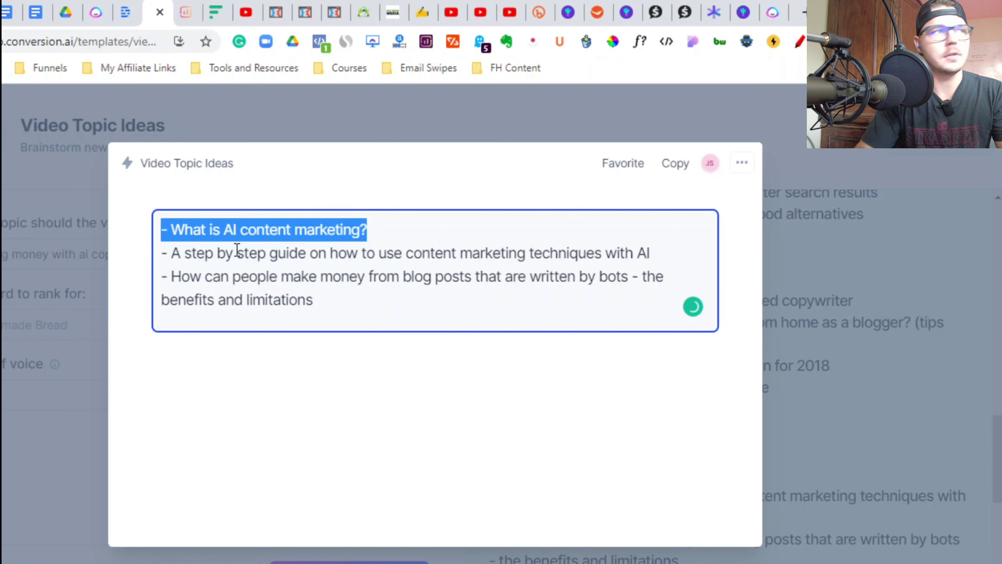
pyautogui.click(31, 386)
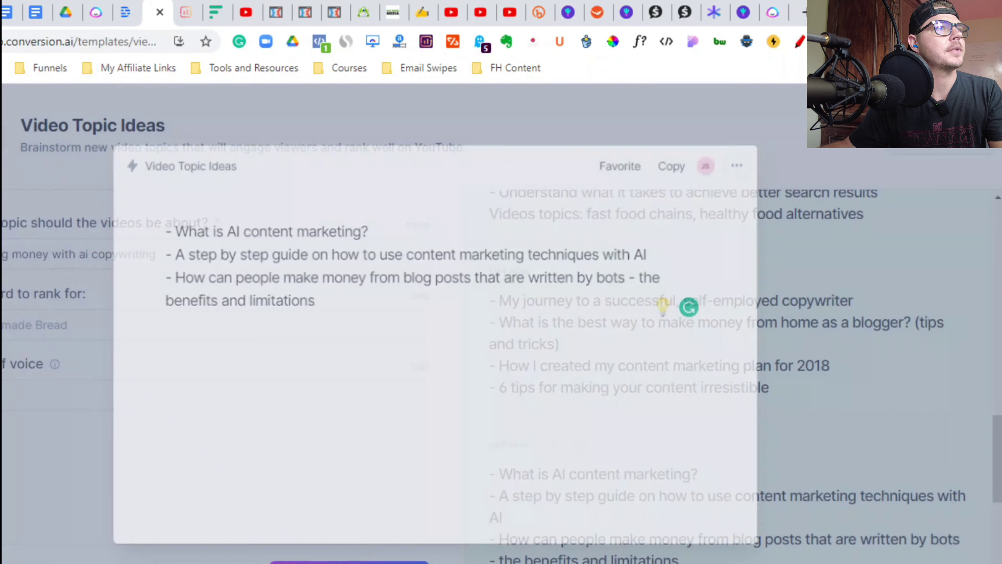
# Generate Video Titles for 'What is AI content marketing?' and review the title lists.
pyautogui.hotkey('alt', 'Left')
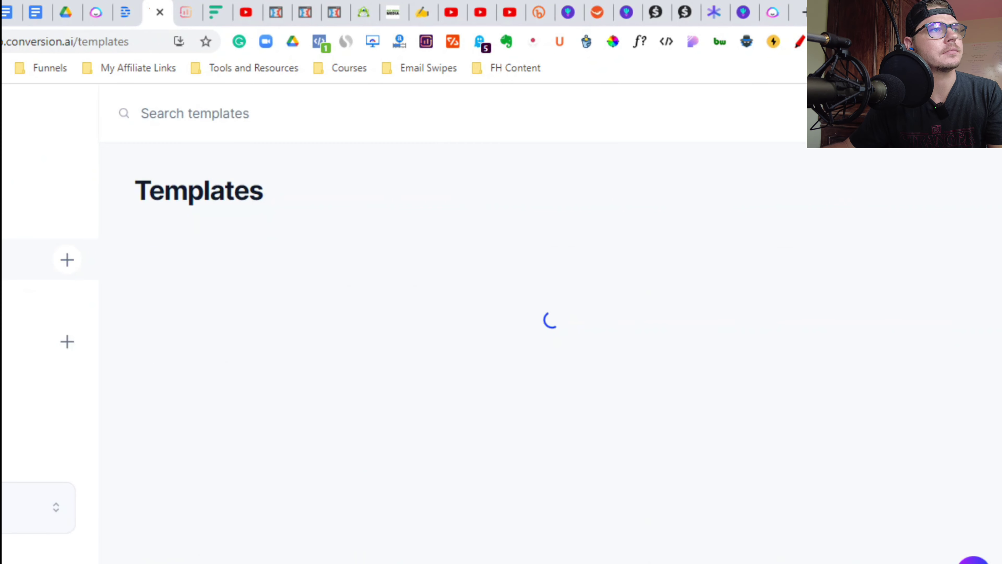
pyautogui.click(612, 428)
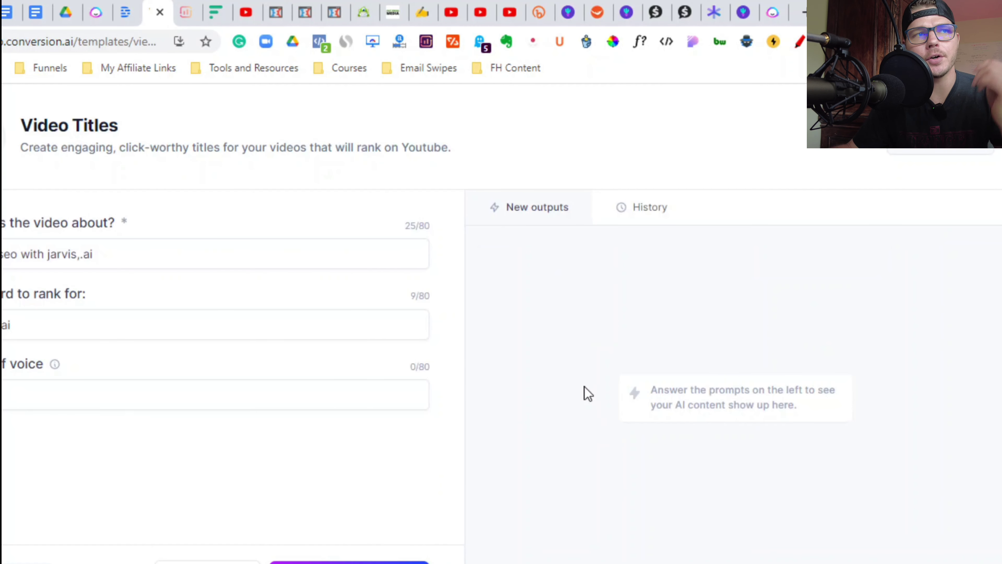
pyautogui.tripleClick(151, 250)
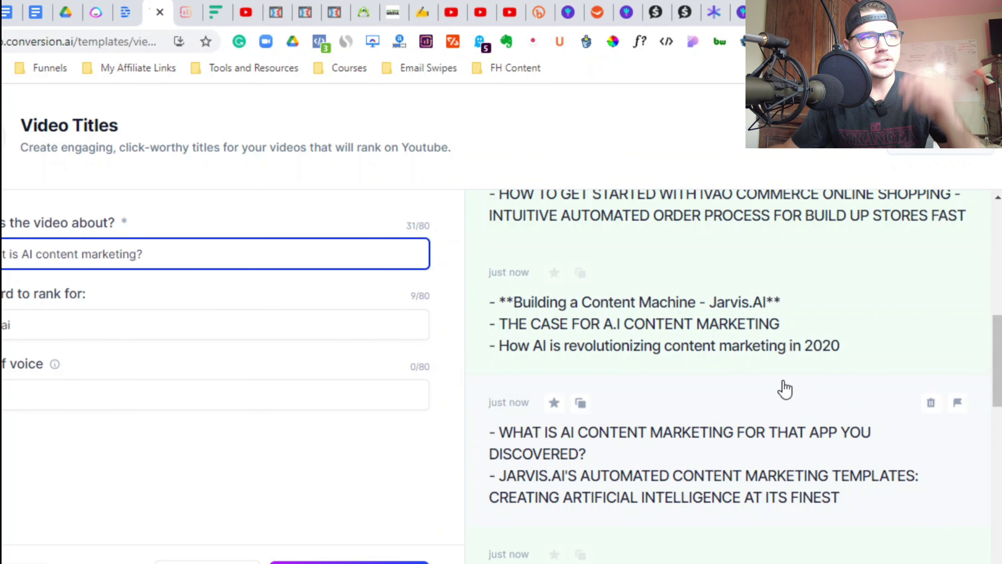
pyautogui.scroll(-7, 782, 387)
pyautogui.scroll(-7, 642, 453)
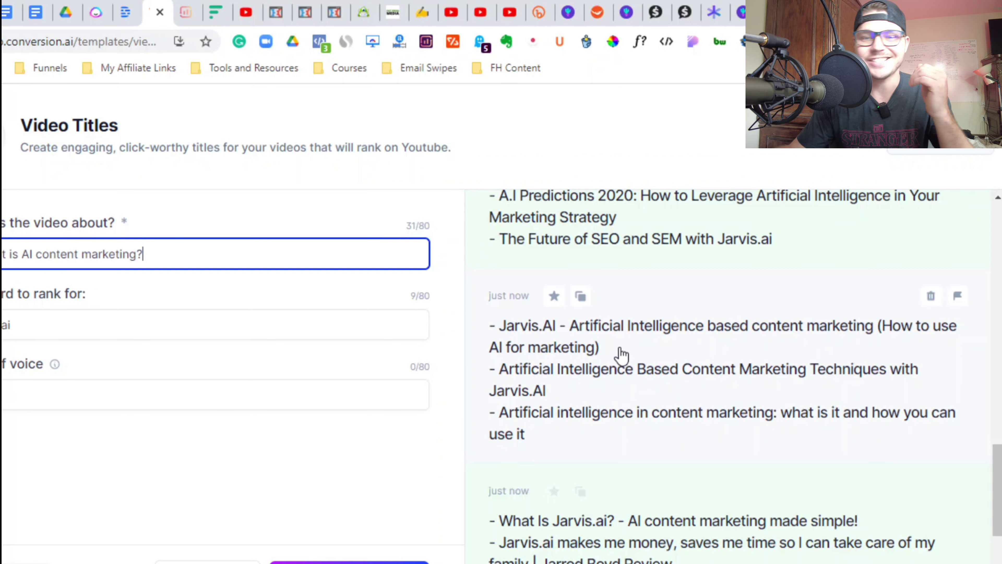
pyautogui.scroll(-6, 586, 392)
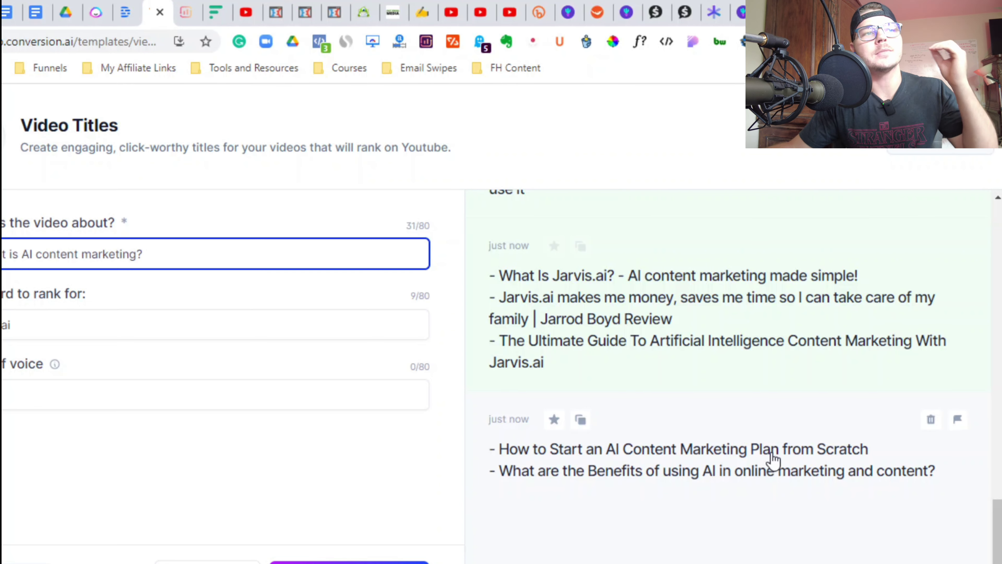
pyautogui.scroll(10, 639, 529)
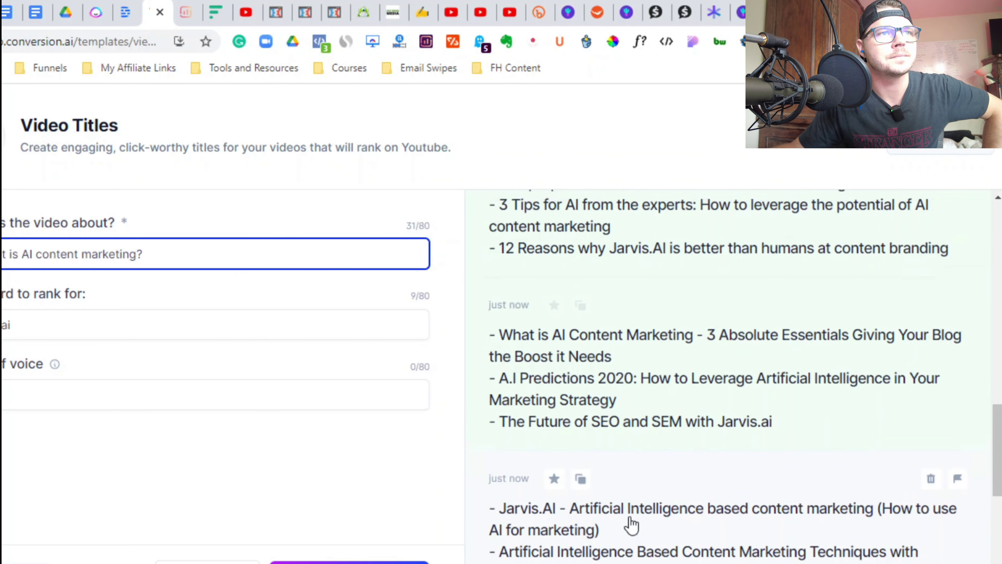
pyautogui.scroll(-6, 618, 510)
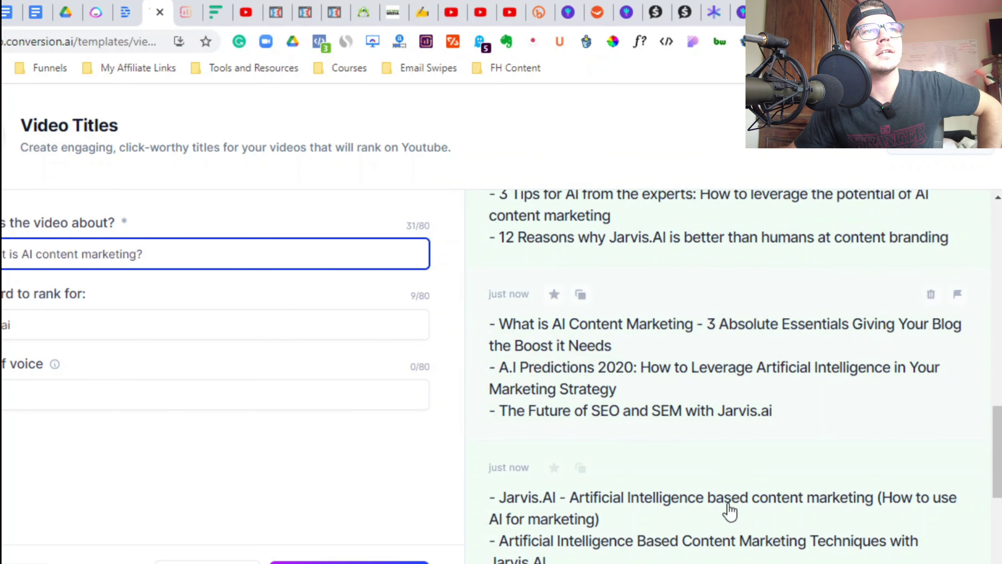
# Select and copy the first title from the Jarvis.AI title group.
pyautogui.click(710, 529)
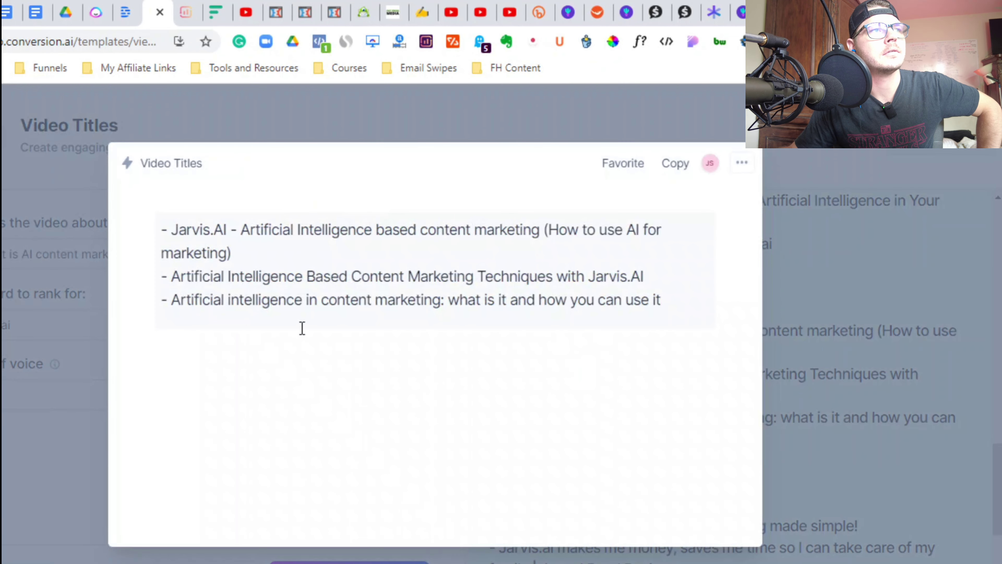
pyautogui.tripleClick(162, 229)
pyautogui.hotkey('ctrl', 'c')
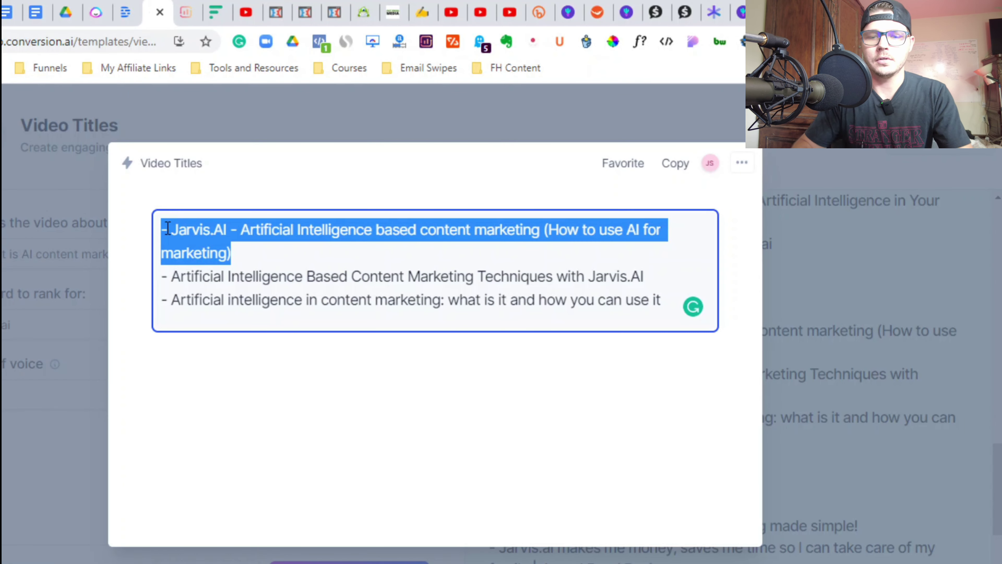
pyautogui.press('Escape')
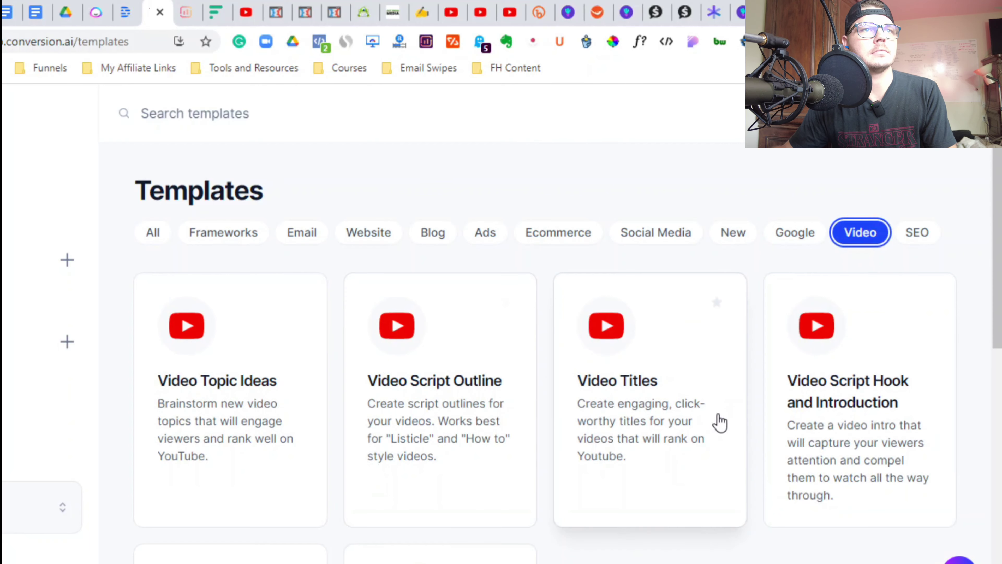
# Paste the Video Script Outline's prefilled title onto the Google Doc's first line.
pyautogui.click(447, 430)
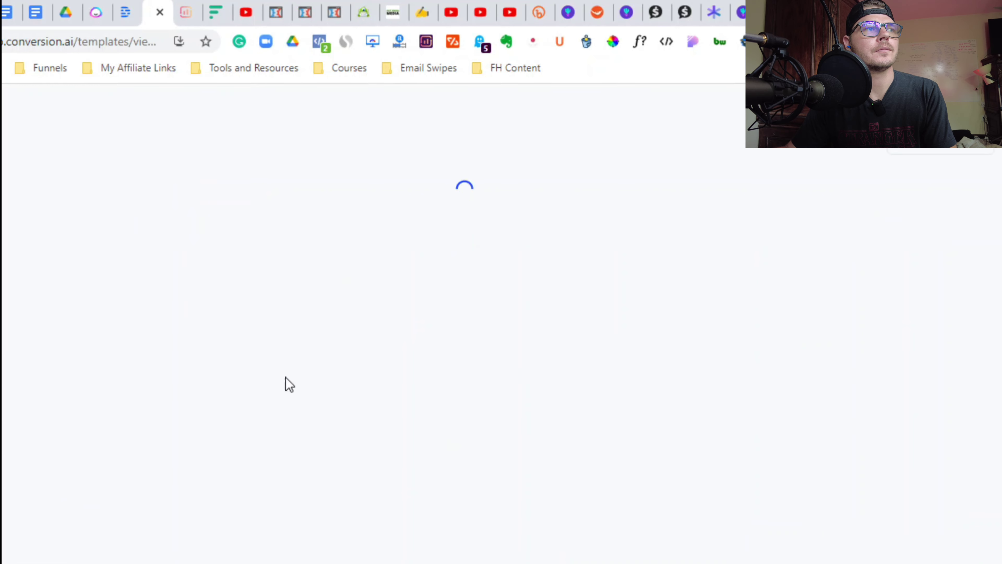
pyautogui.moveTo(47, 253); pyautogui.dragTo(516, 280)
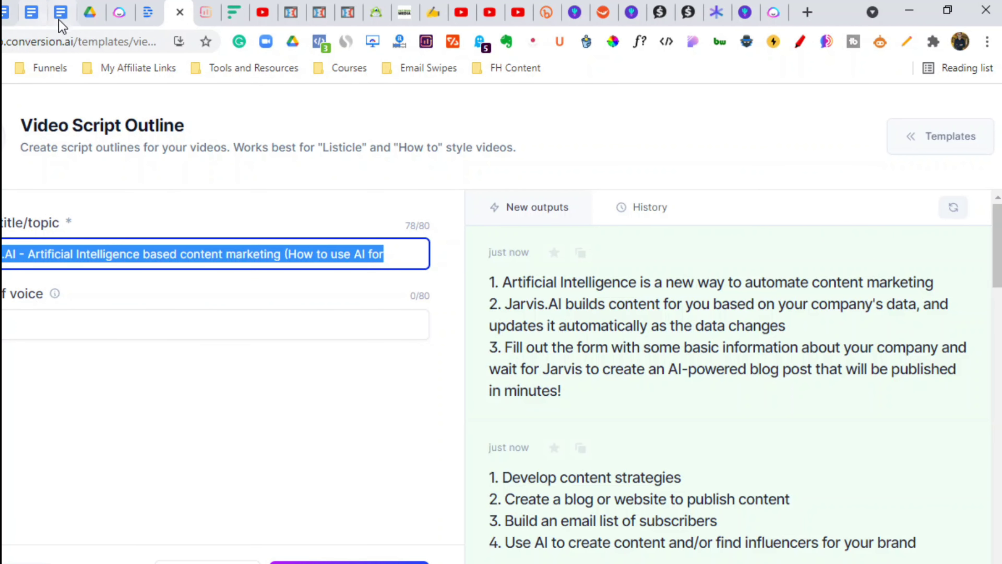
pyautogui.click(60, 15)
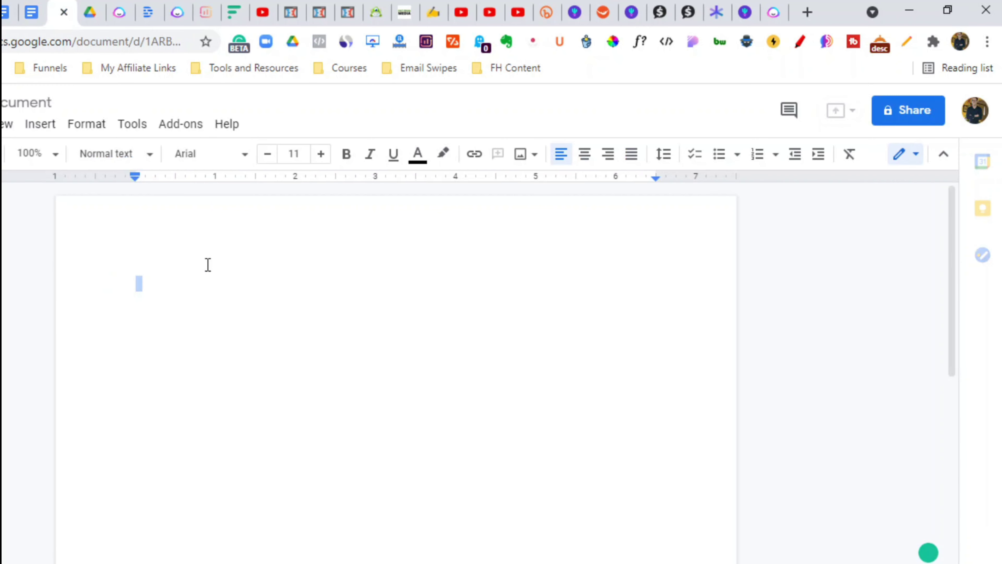
pyautogui.click(179, 282)
pyautogui.hotkey('ctrl', 'v')
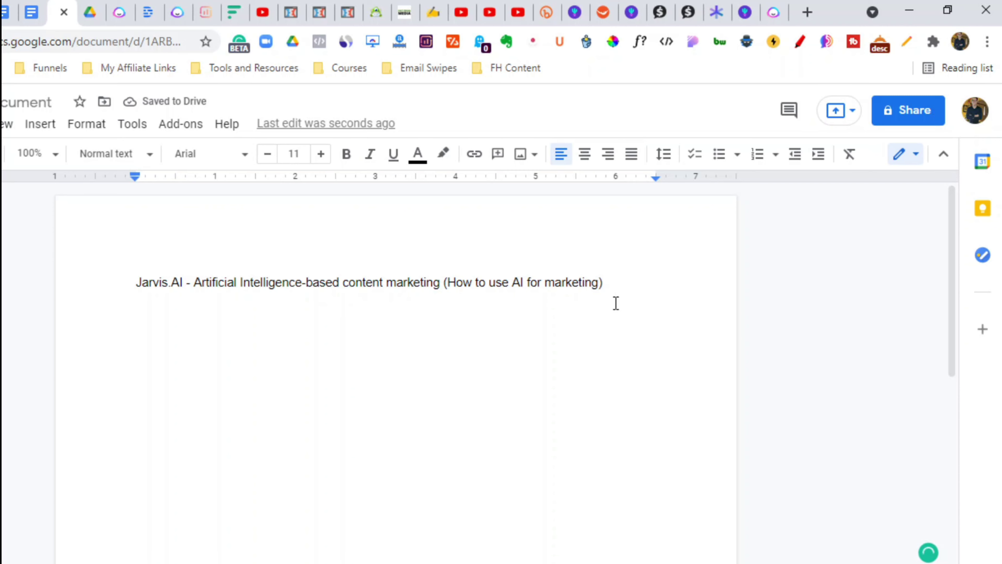
pyautogui.press('Return')
# Open the five-item AI content-marketing benefits outline in full and select it.
pyautogui.hotkey('ctrl', '7')
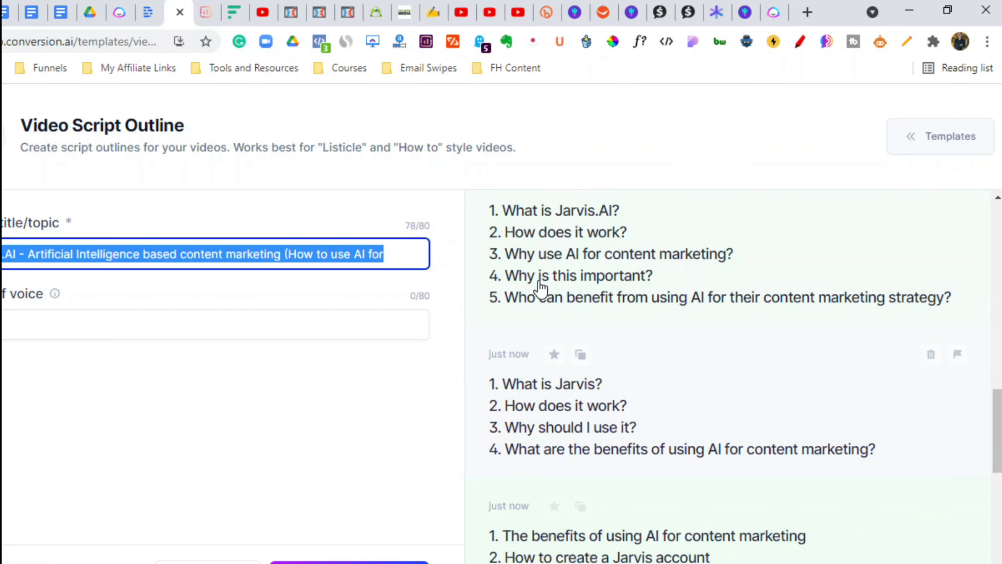
pyautogui.scroll(-2, 615, 395)
pyautogui.scroll(-3, 614, 393)
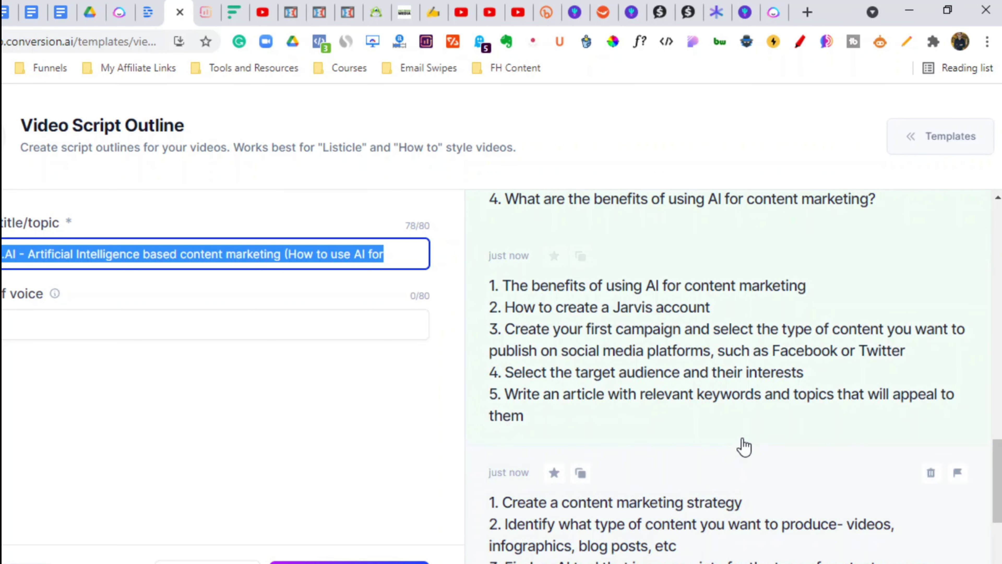
pyautogui.click(567, 391)
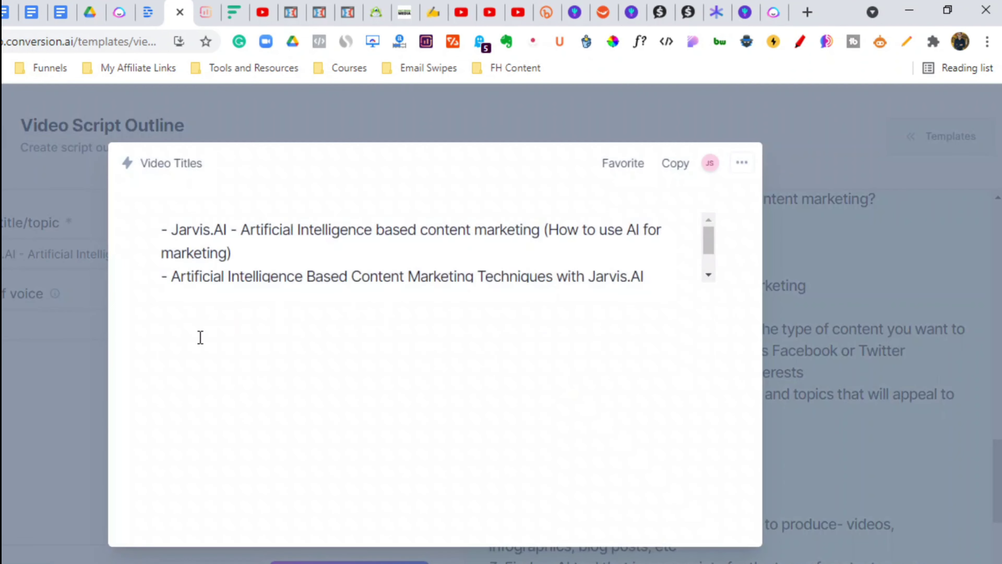
pyautogui.moveTo(161, 229); pyautogui.dragTo(684, 372)
pyautogui.hotkey('ctrl', 'c')
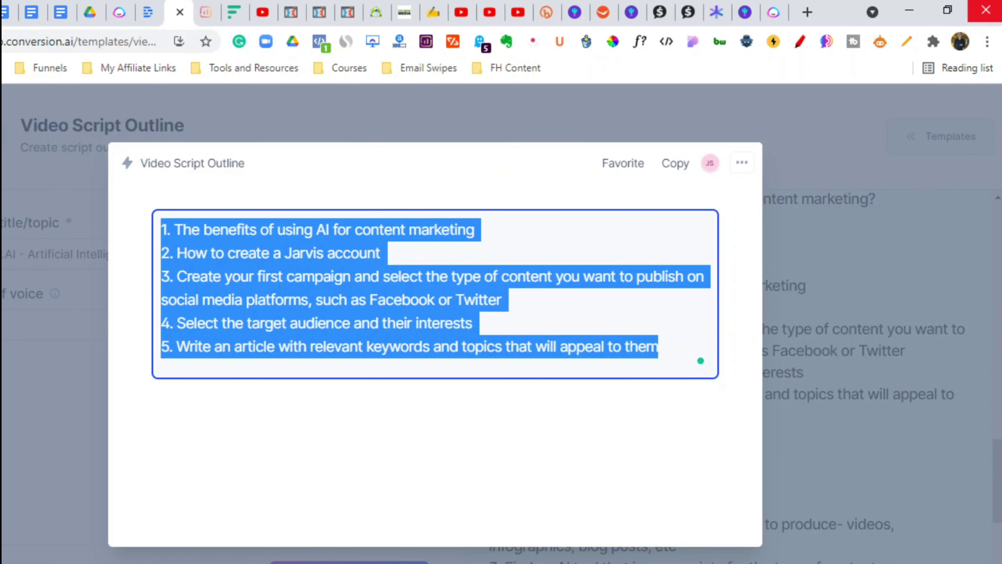
# Paste the five-item outline on a new line under the Outline heading.
pyautogui.click(65, 18)
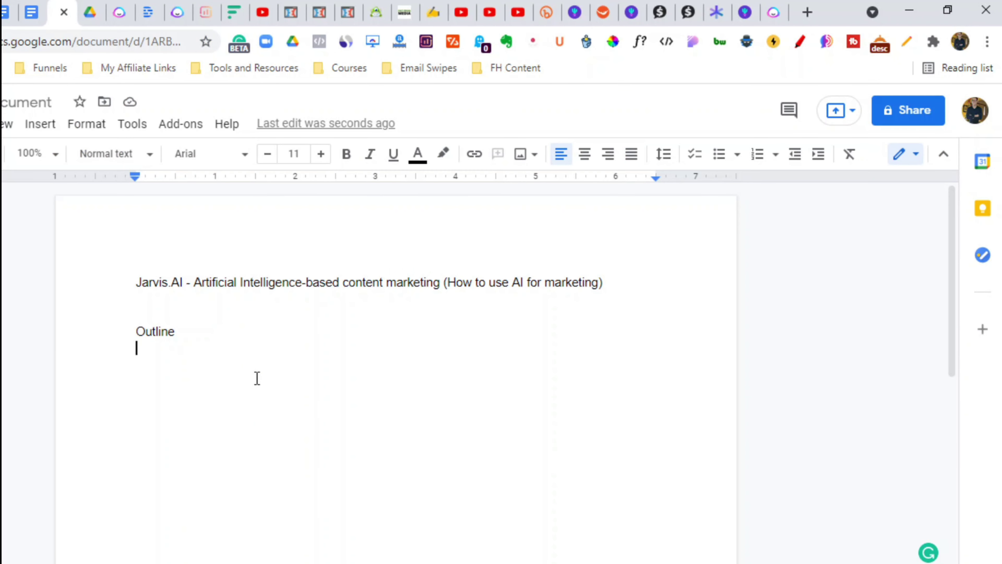
pyautogui.press('Return')
pyautogui.hotkey('ctrl', 'v')
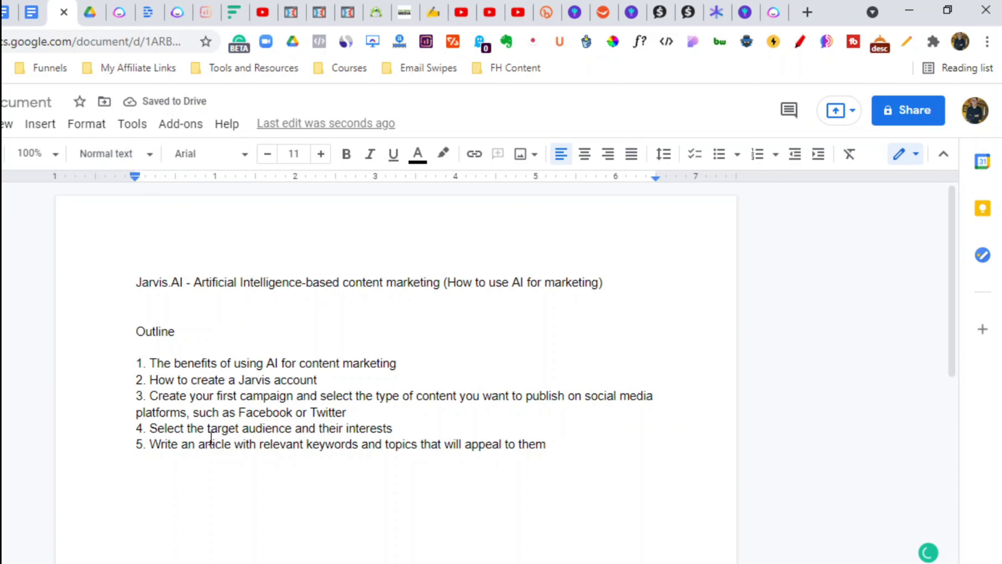
# Add a 'description' label below the outline followed by a blank line.
pyautogui.write('description')
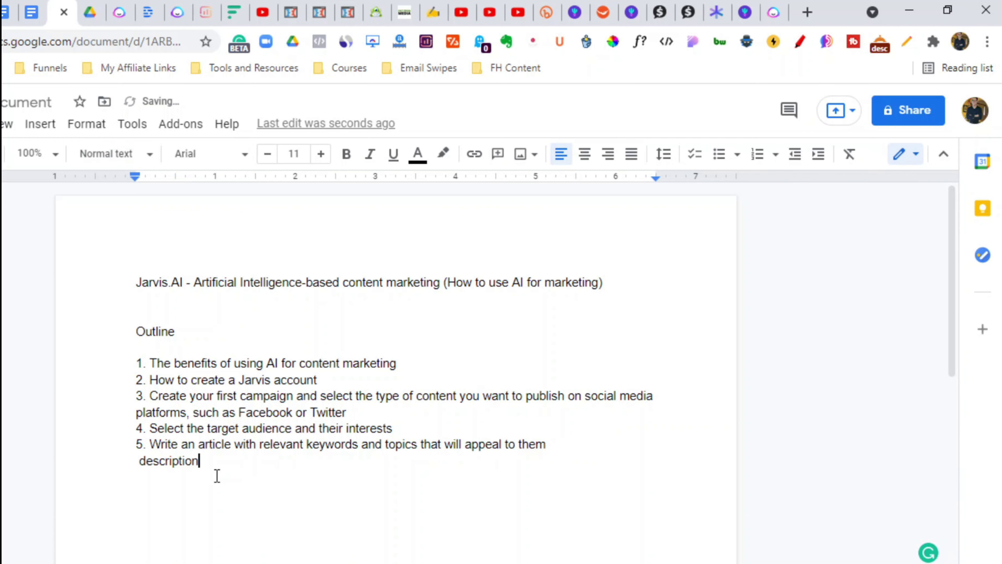
pyautogui.press('Return')
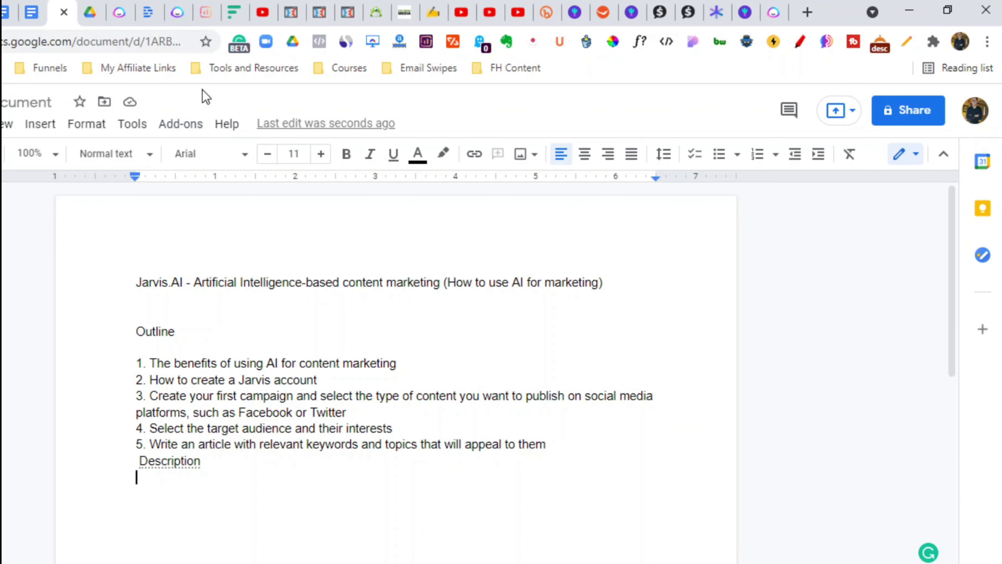
# Enter the Jarvis.AI title in Video Description - YouTube and review the generated descriptions.
pyautogui.click(178, 12)
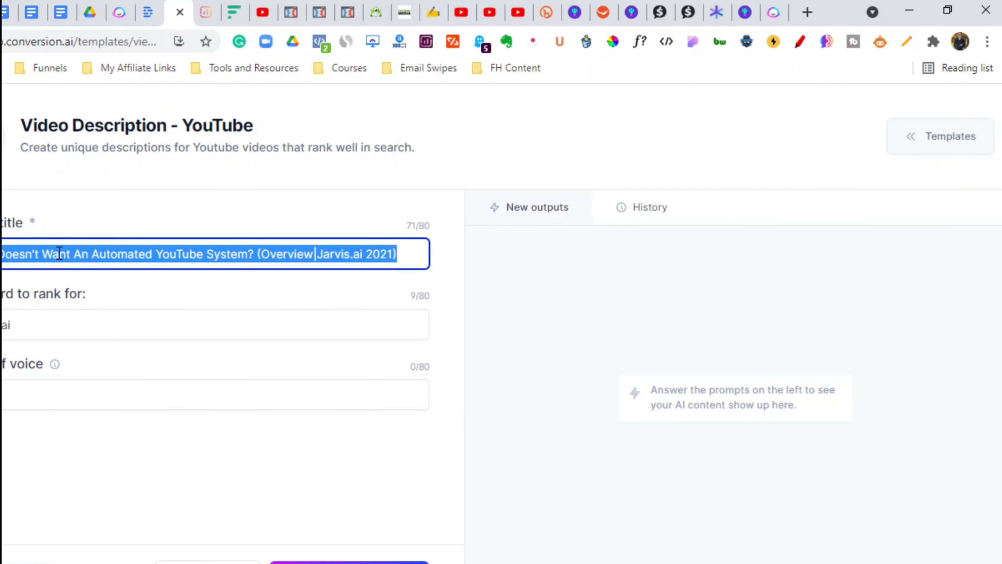
pyautogui.press('End')
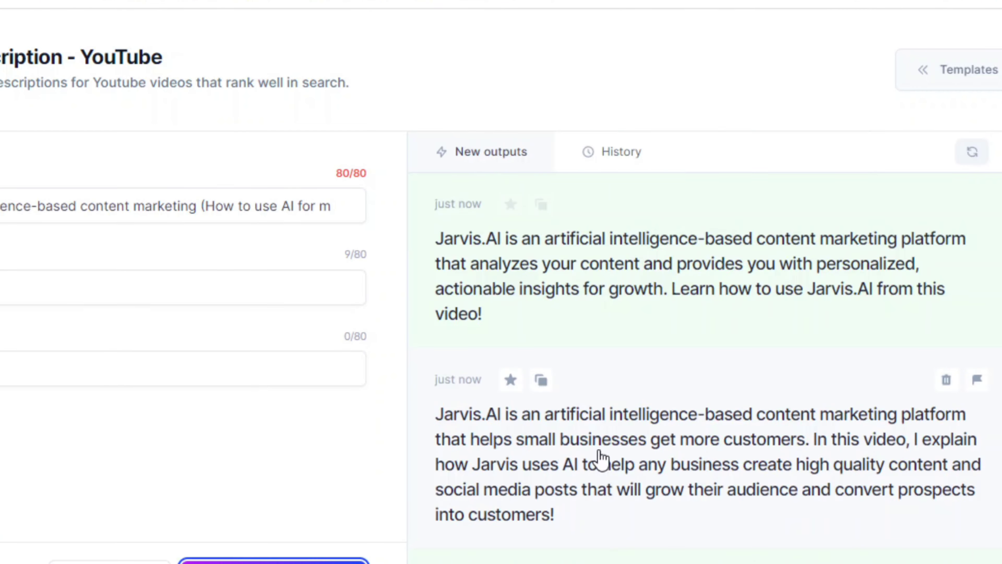
pyautogui.scroll(-5, 604, 454)
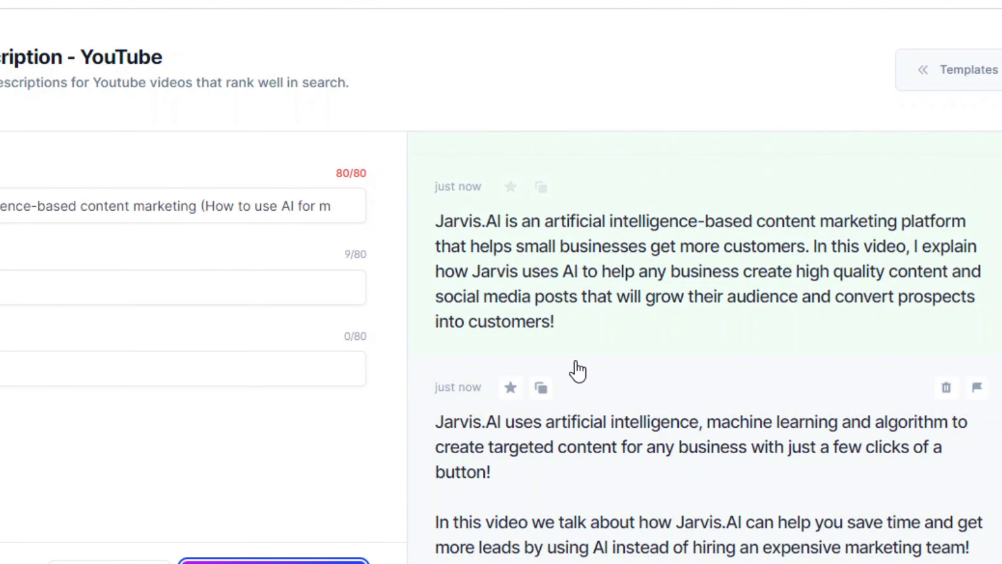
pyautogui.scroll(-1, 557, 377)
pyautogui.scroll(1, 572, 375)
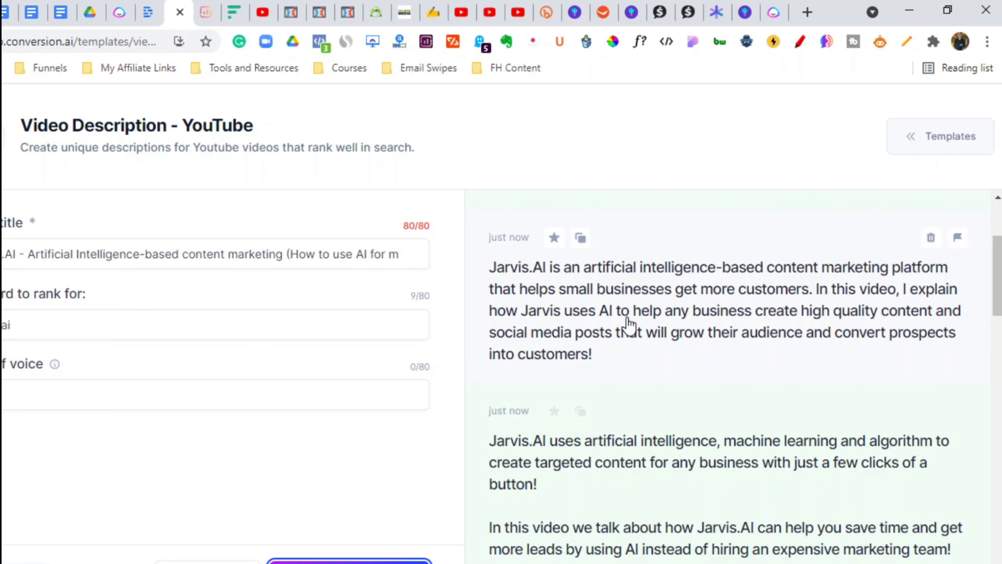
pyautogui.scroll(-12, 683, 446)
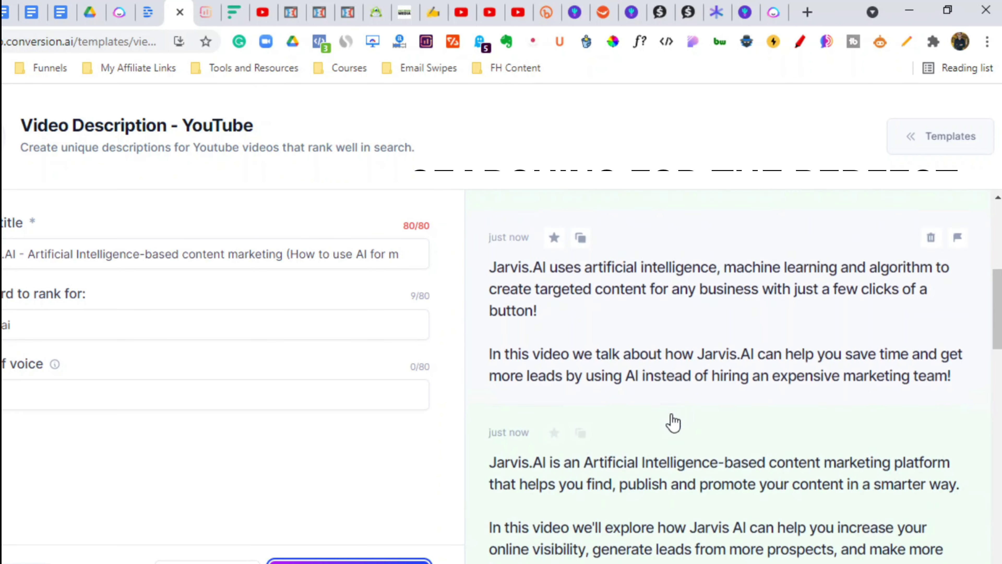
pyautogui.scroll(-6, 626, 399)
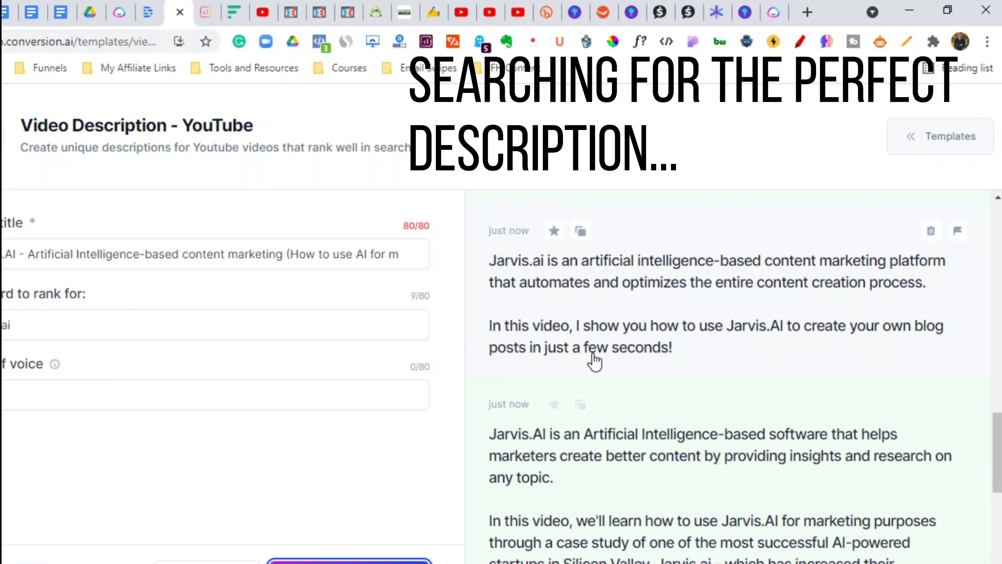
# Replace the blog-post wording with 'automated your youtube channel' and select the whole description.
pyautogui.click(678, 343)
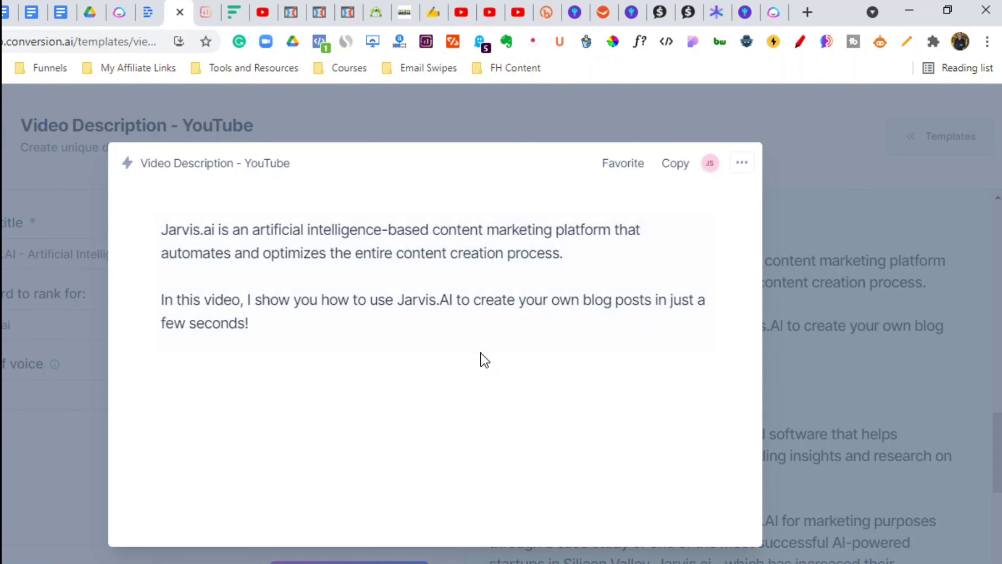
pyautogui.moveTo(516, 304); pyautogui.dragTo(655, 312)
pyautogui.write('automated your youtube ')
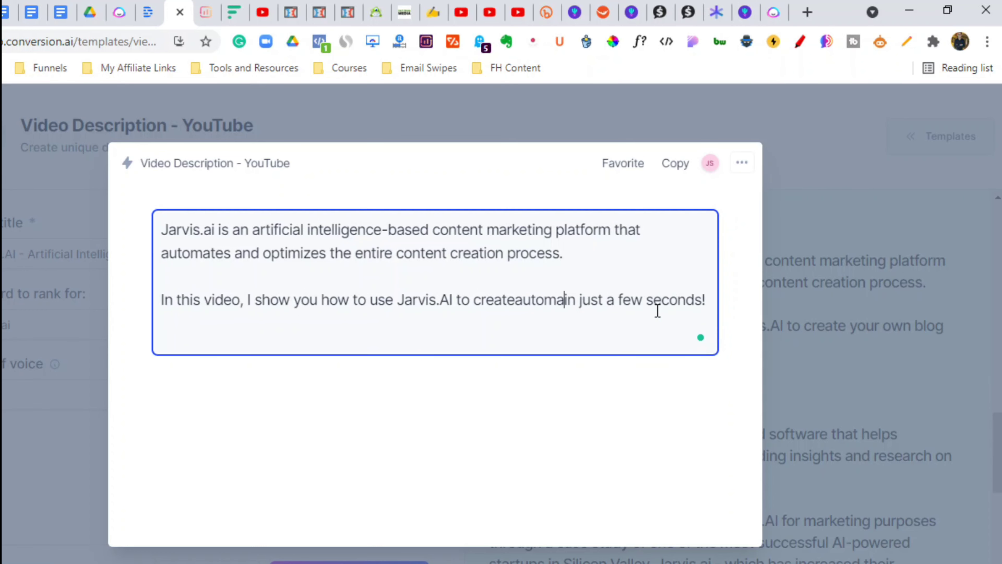
pyautogui.write('channel')
pyautogui.click(515, 301)
pyautogui.click(583, 301)
pyautogui.write('d')
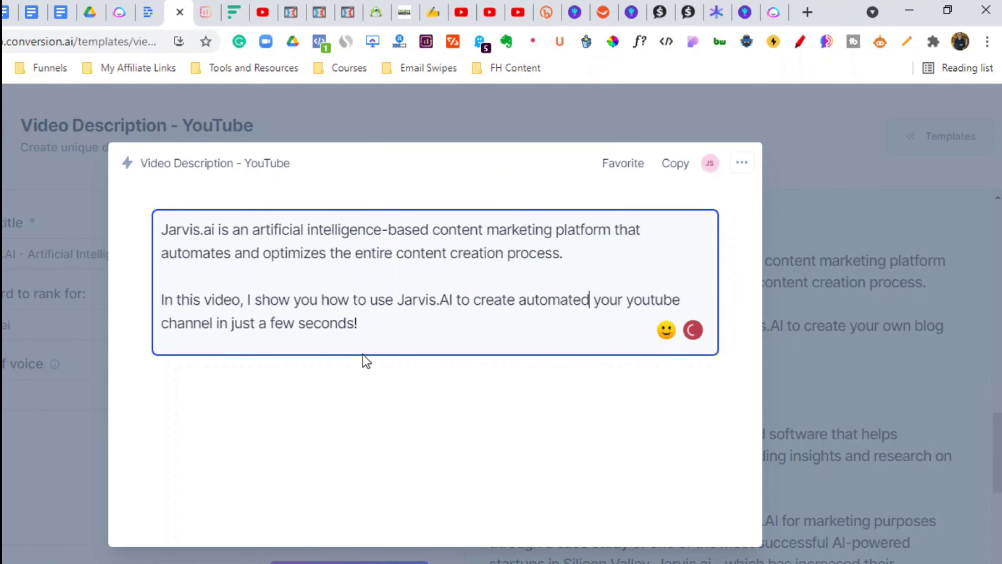
pyautogui.moveTo(363, 358); pyautogui.dragTo(158, 230)
pyautogui.hotkey('ctrl', 'c')
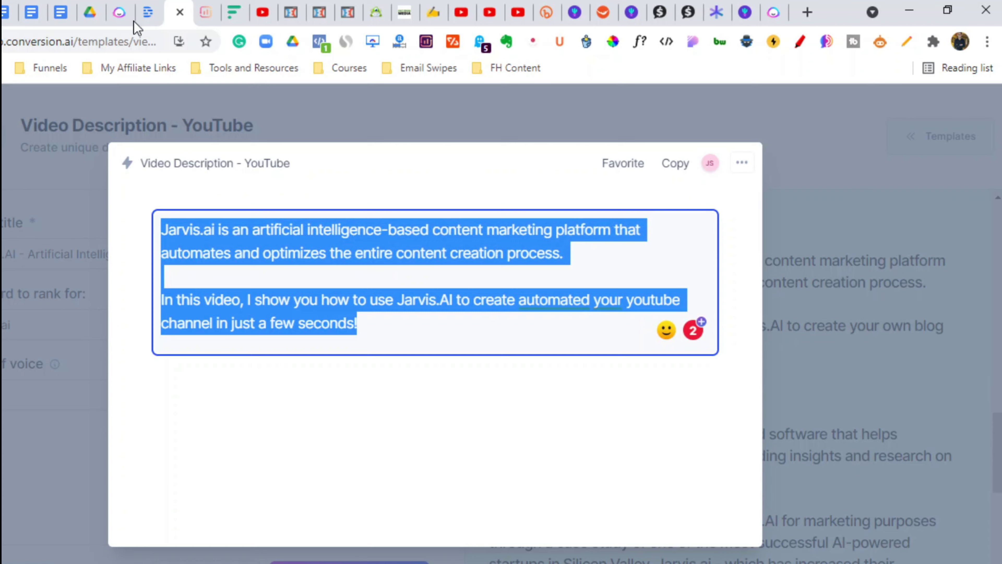
pyautogui.click(60, 13)
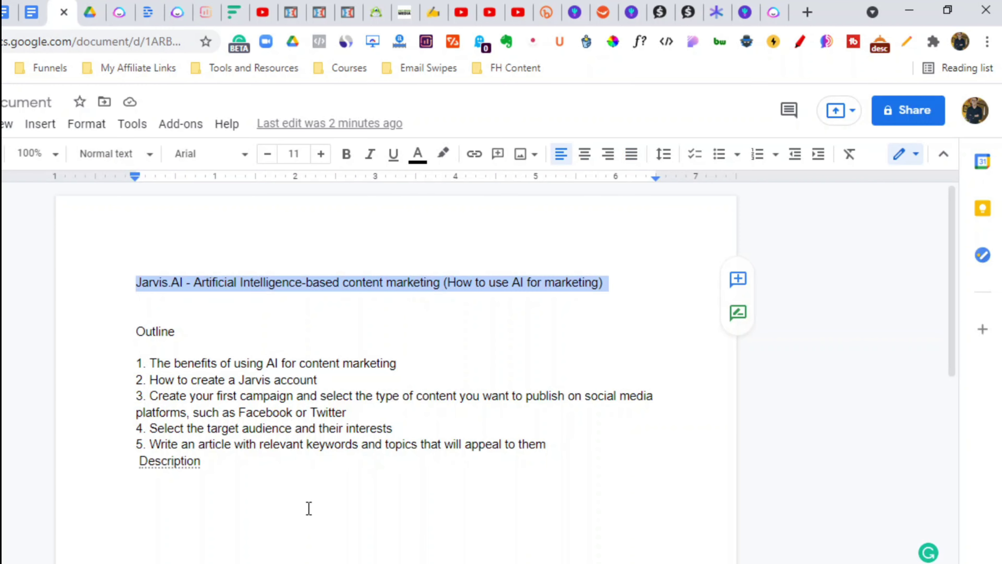
# Paste the edited description below the Description label.
pyautogui.doubleClick(278, 478)
pyautogui.hotkey('ctrl', 'v')
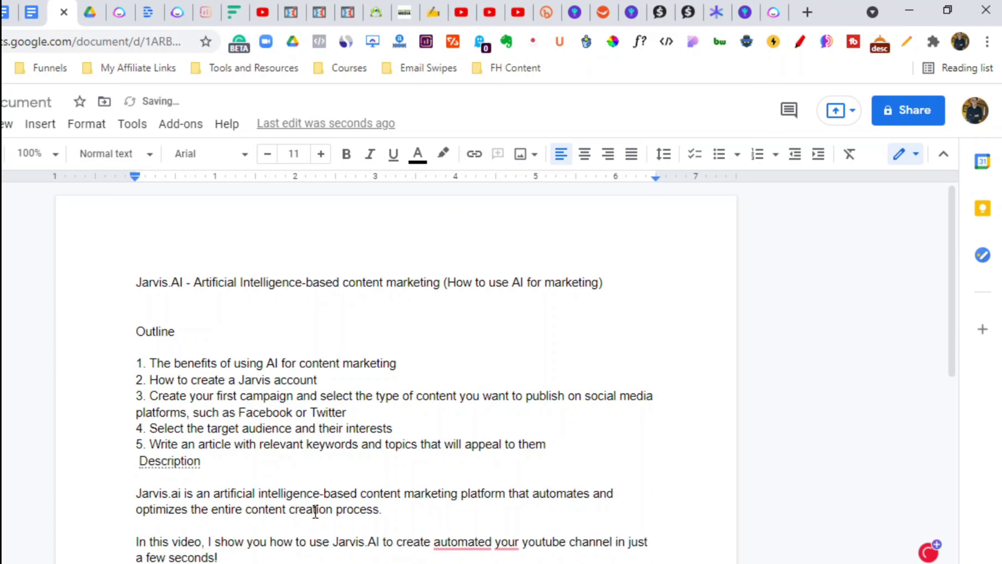
pyautogui.scroll(-2, 262, 542)
pyautogui.click(402, 474)
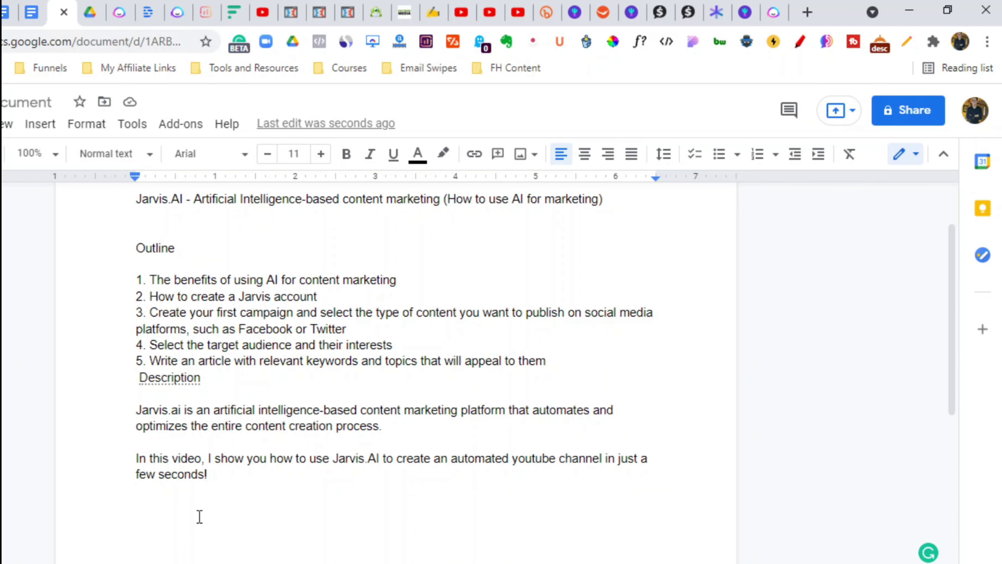
# Select the generated hook and introduction script to bring into the Google Doc.
pyautogui.click(180, 505)
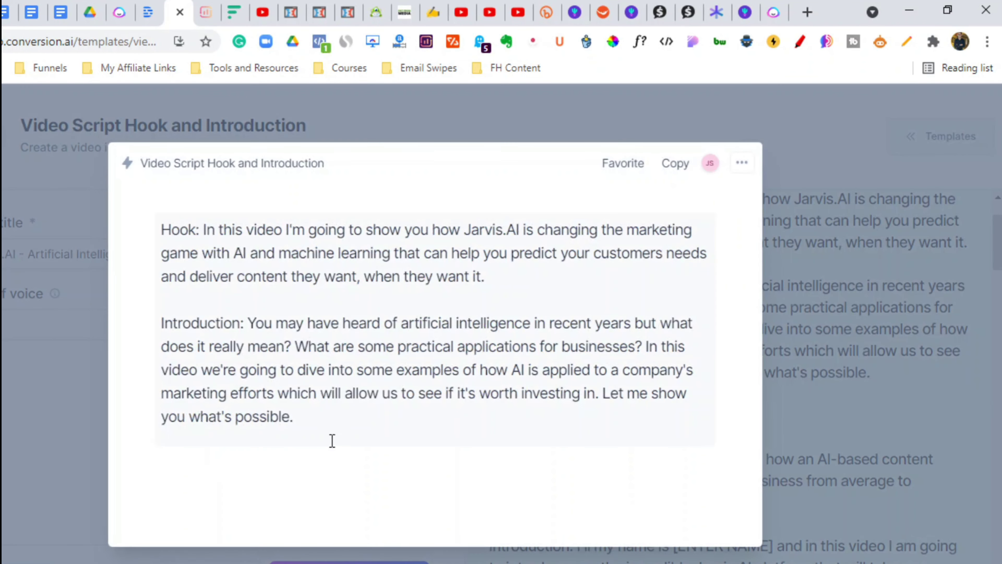
pyautogui.moveTo(331, 441); pyautogui.dragTo(159, 223)
pyautogui.hotkey('ctrl', 'c')
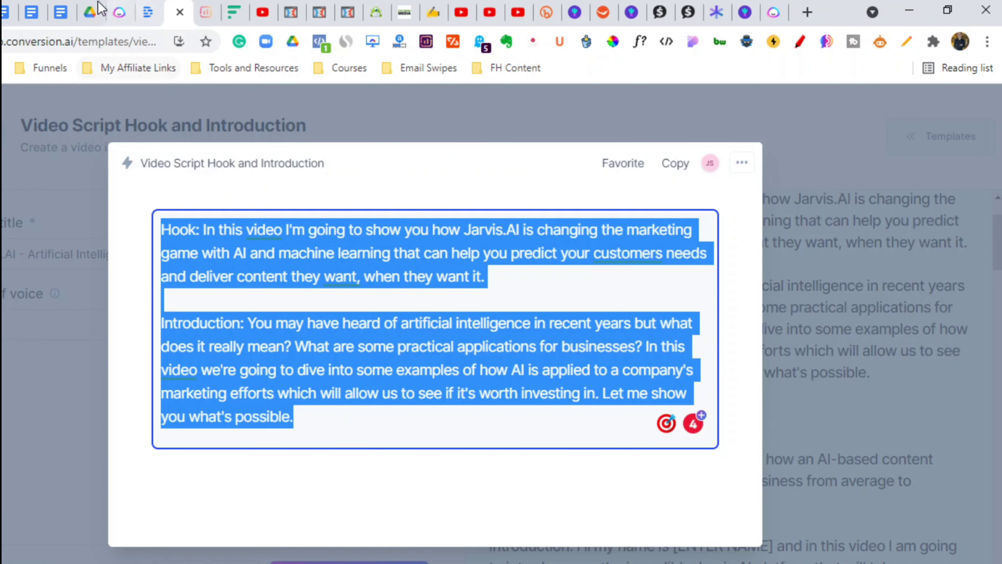
pyautogui.click(60, 12)
# Paste the Hook and Introduction script below the description and enlarge it to font size 23.
pyautogui.scroll(-10, 262, 364)
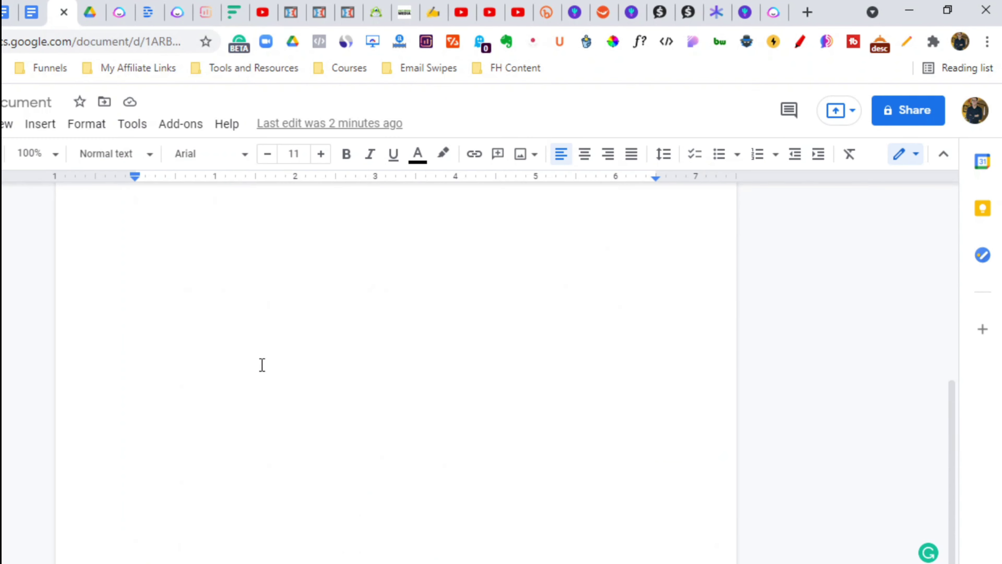
pyautogui.hotkey('ctrl', 'v')
pyautogui.click(320, 153)
pyautogui.click(321, 154)
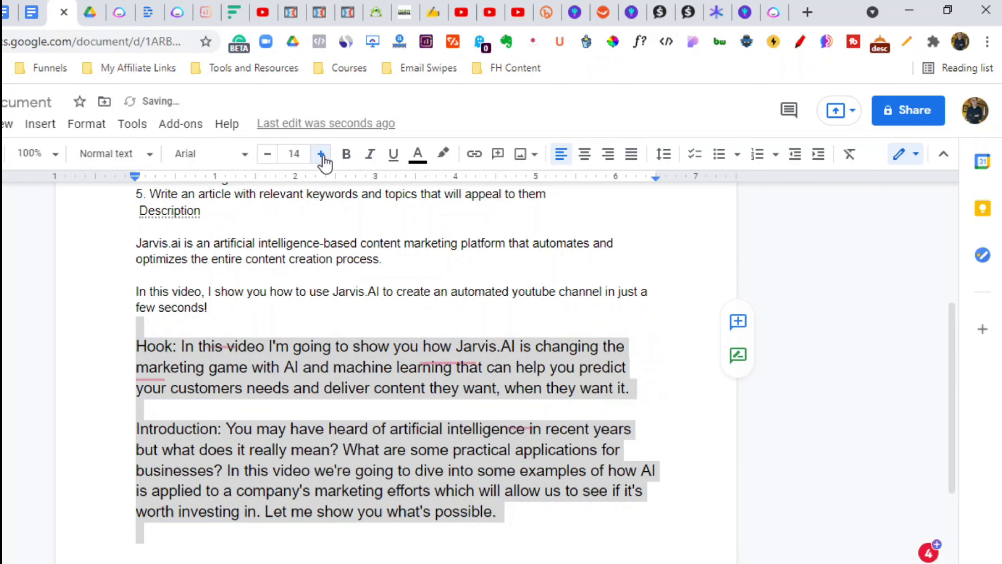
pyautogui.click(320, 154)
pyautogui.click(321, 153)
pyautogui.click(321, 153)
pyautogui.click(321, 154)
pyautogui.click(321, 153)
pyautogui.click(321, 153)
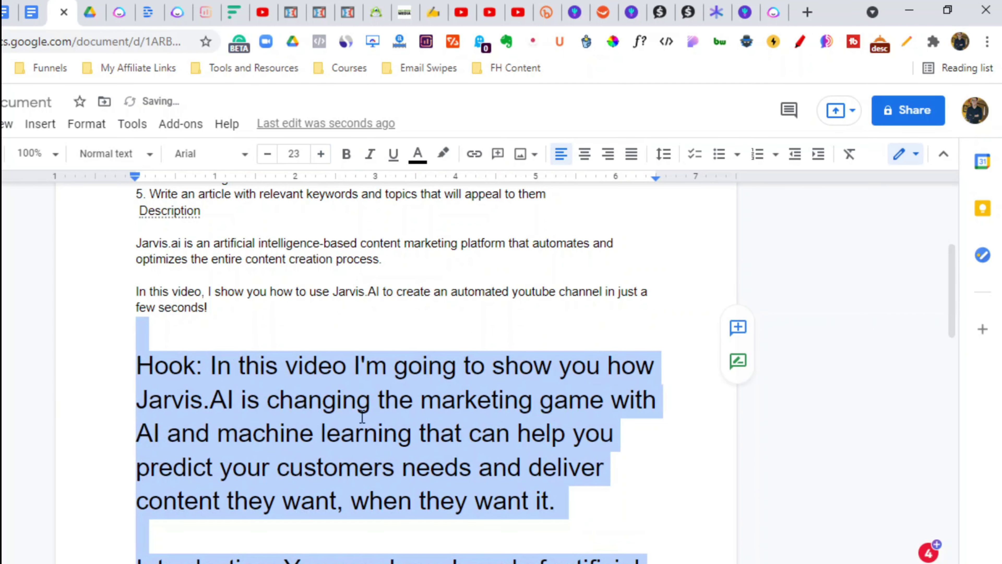
pyautogui.click(610, 463)
# Switch to the 'Who Doesn't Want An Automated Youtube System?' outline document.
pyautogui.scroll(-4, 608, 499)
pyautogui.scroll(2, 608, 499)
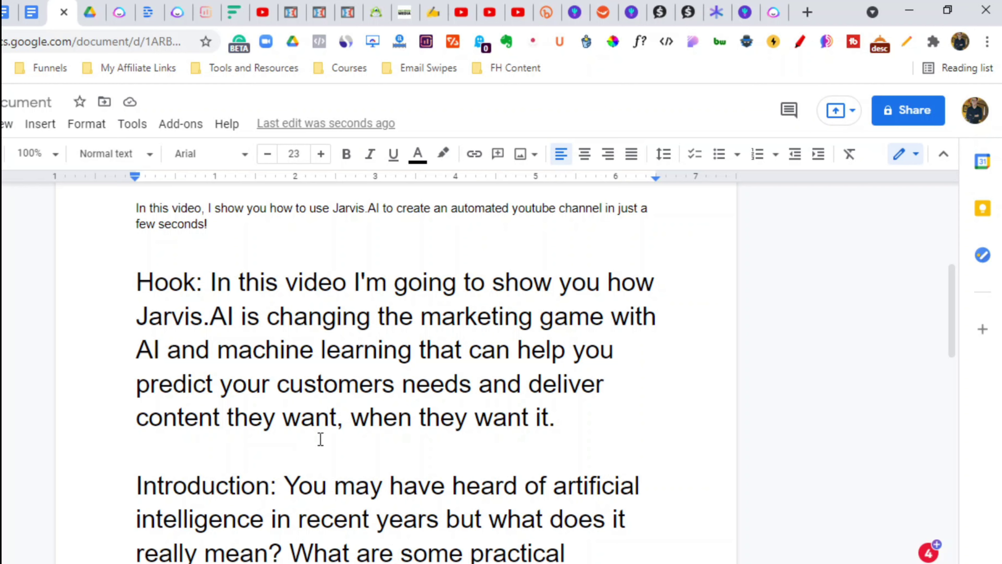
pyautogui.hotkey('ctrl', 'shift', 'Tab')
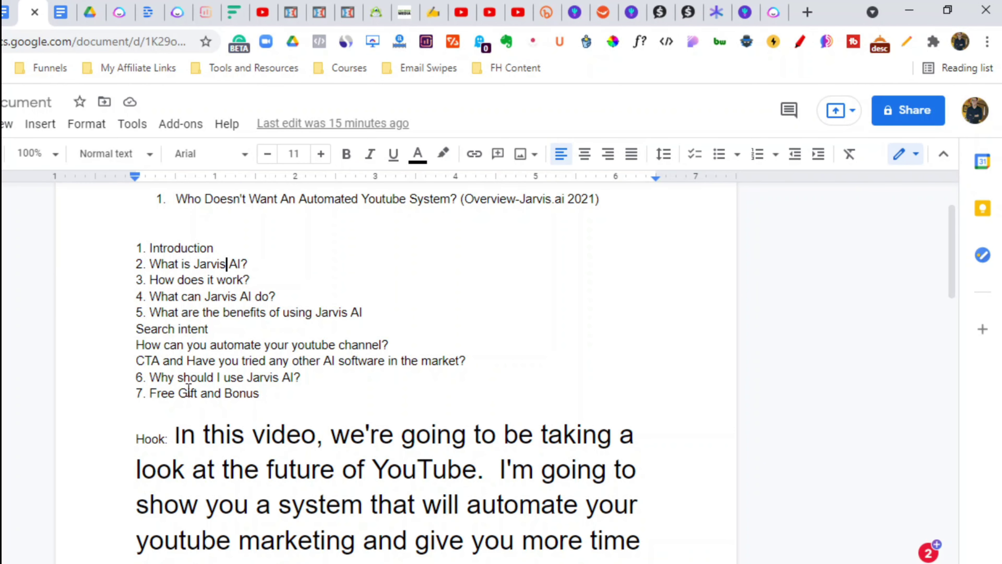
pyautogui.scroll(2, 276, 426)
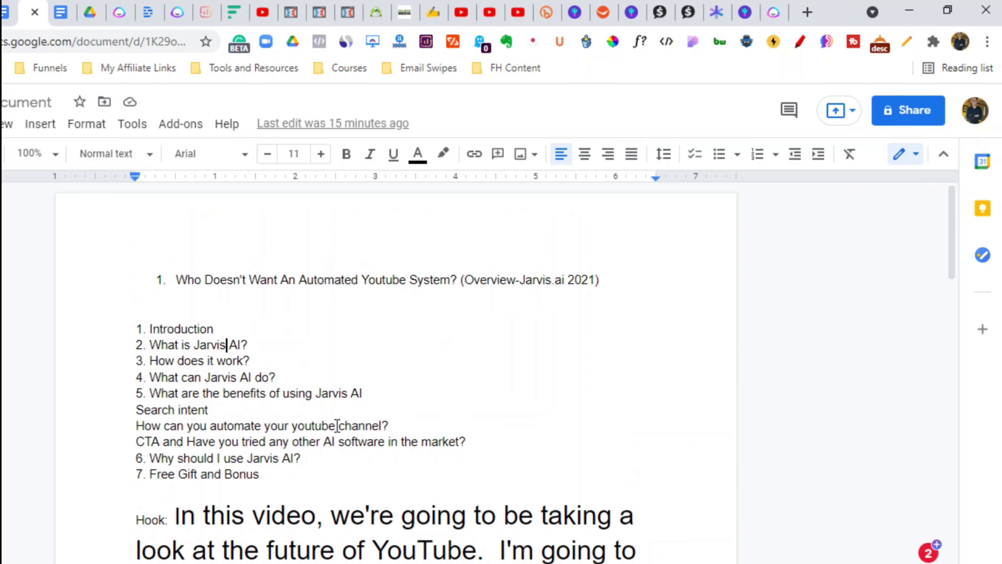
pyautogui.scroll(-6, 335, 425)
pyautogui.scroll(-15, 344, 421)
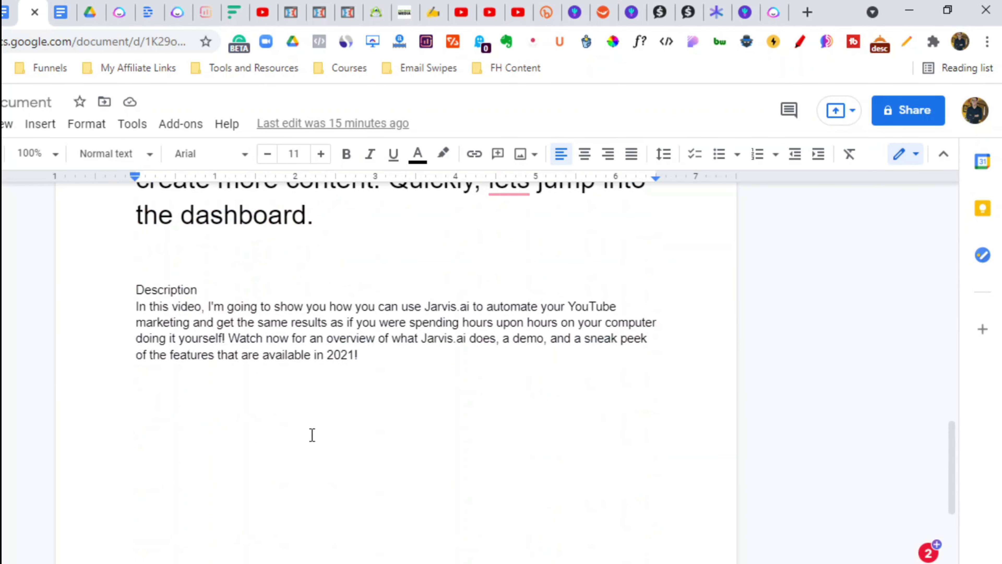
pyautogui.scroll(15, 311, 430)
pyautogui.scroll(2, 313, 420)
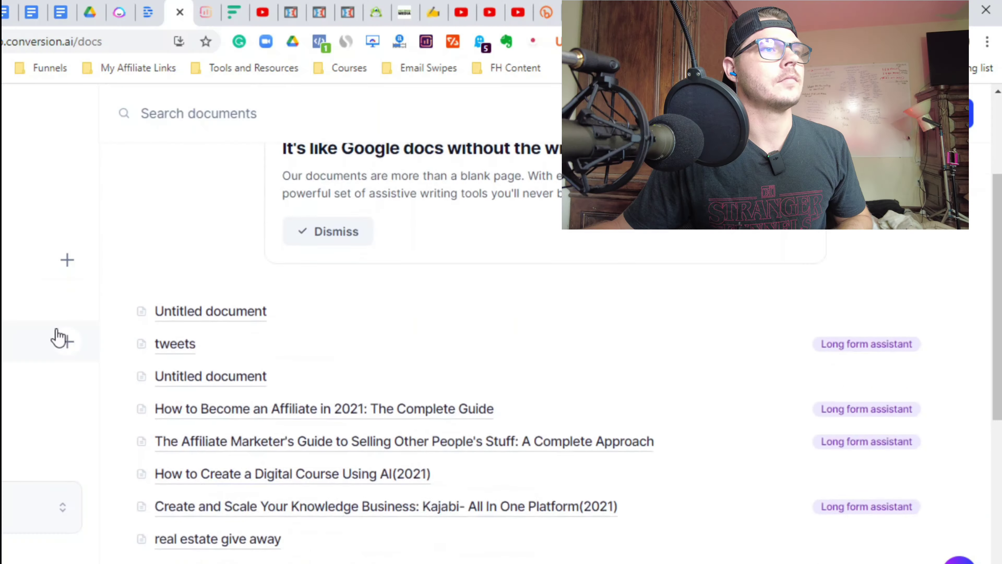
# Scroll down the Jarvis Documents list to view the saved long-form documents.
pyautogui.scroll(-2, 83, 344)
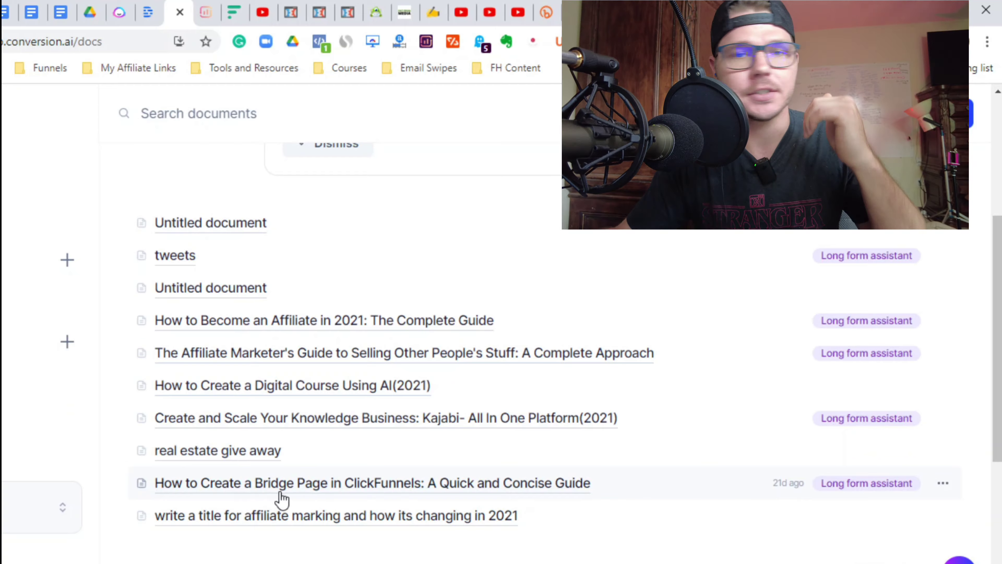
pyautogui.click(315, 417)
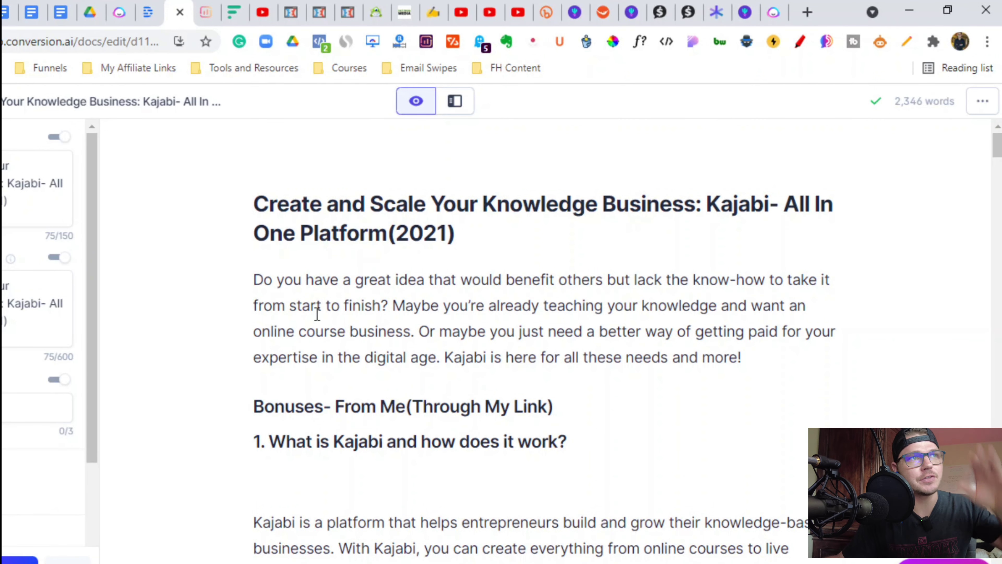
pyautogui.scroll(-5, 481, 405)
pyautogui.scroll(5, 494, 365)
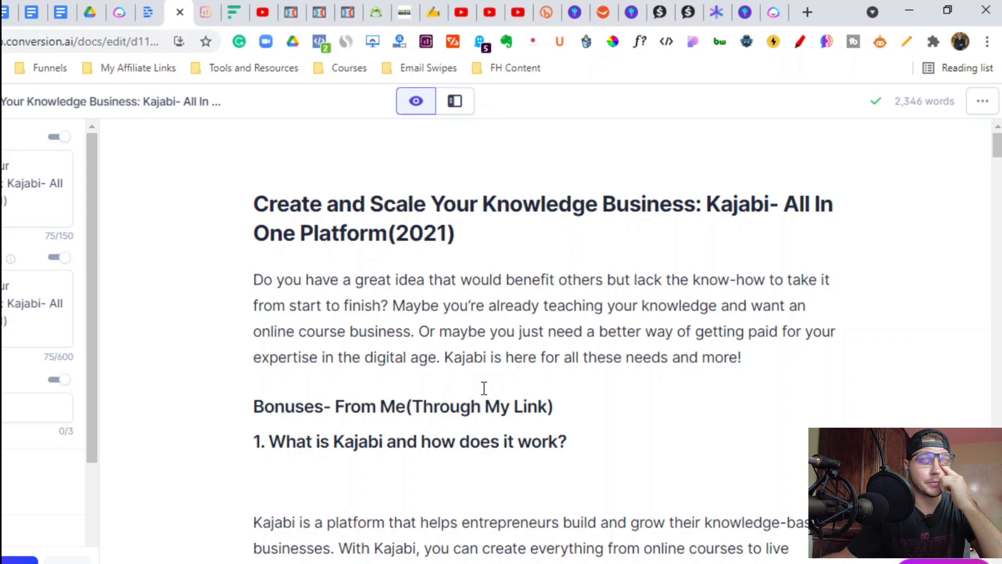
pyautogui.scroll(-8, 316, 359)
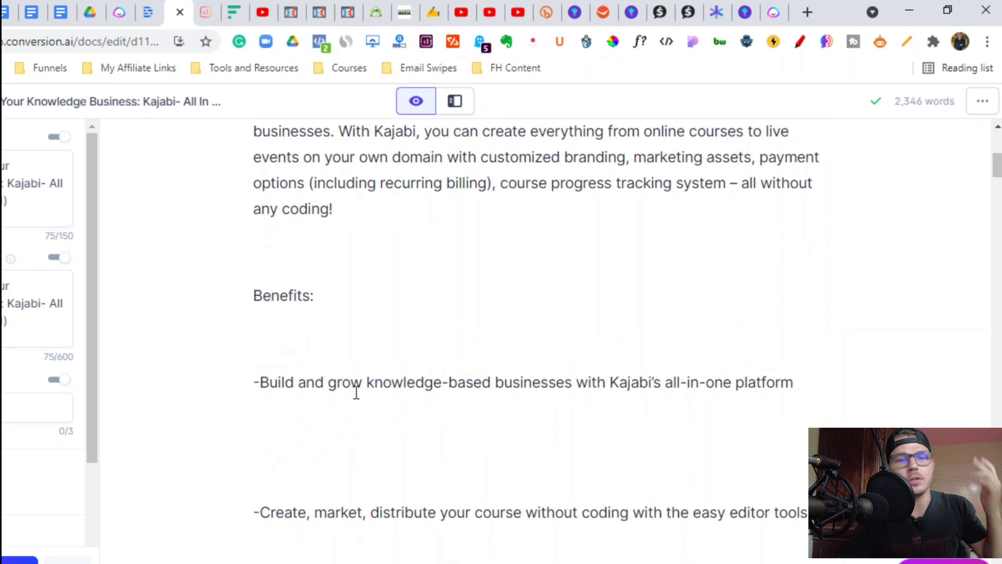
pyautogui.scroll(-20, 356, 393)
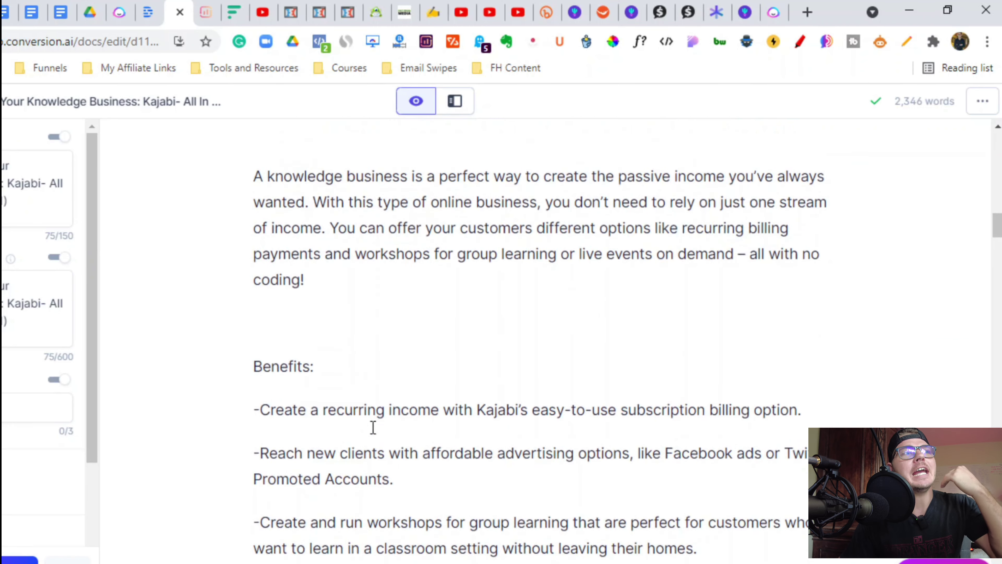
pyautogui.scroll(20, 373, 428)
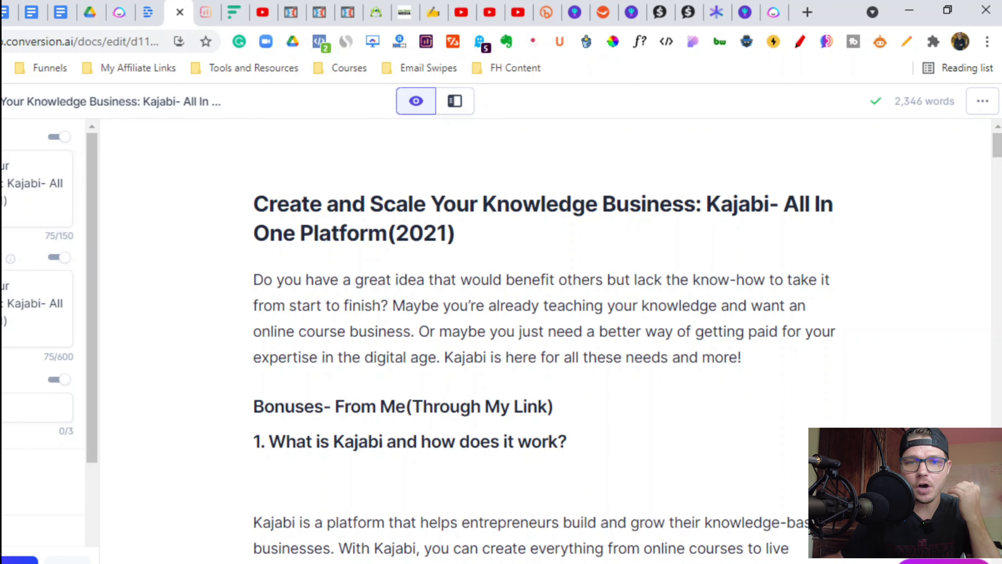
pyautogui.hotkey('alt', 'Left')
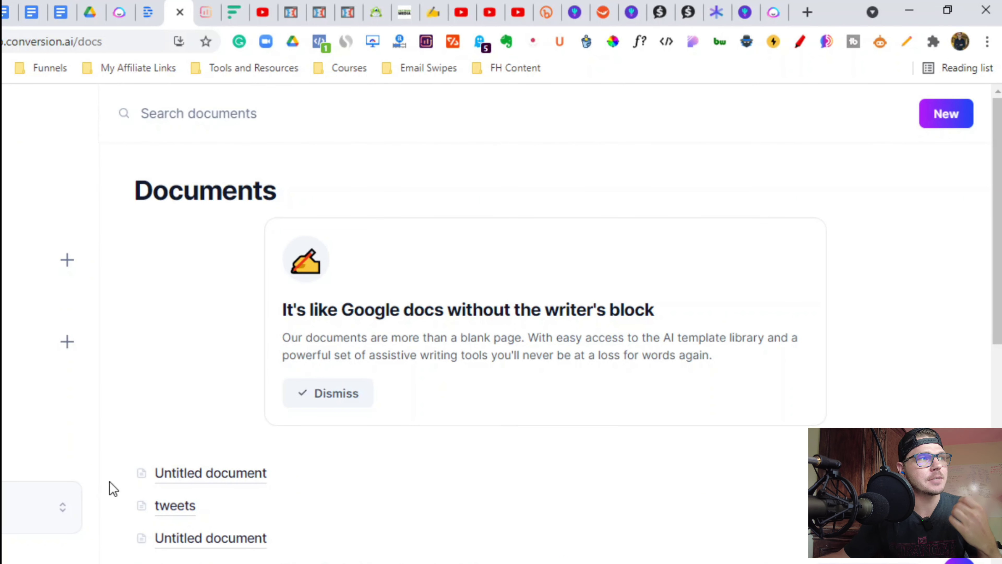
# Return to the Jarvis Templates library and browse the cards down to Unique Value Propositions and Pinterest Pin Title & Description.
pyautogui.hotkey('alt', 'Left')
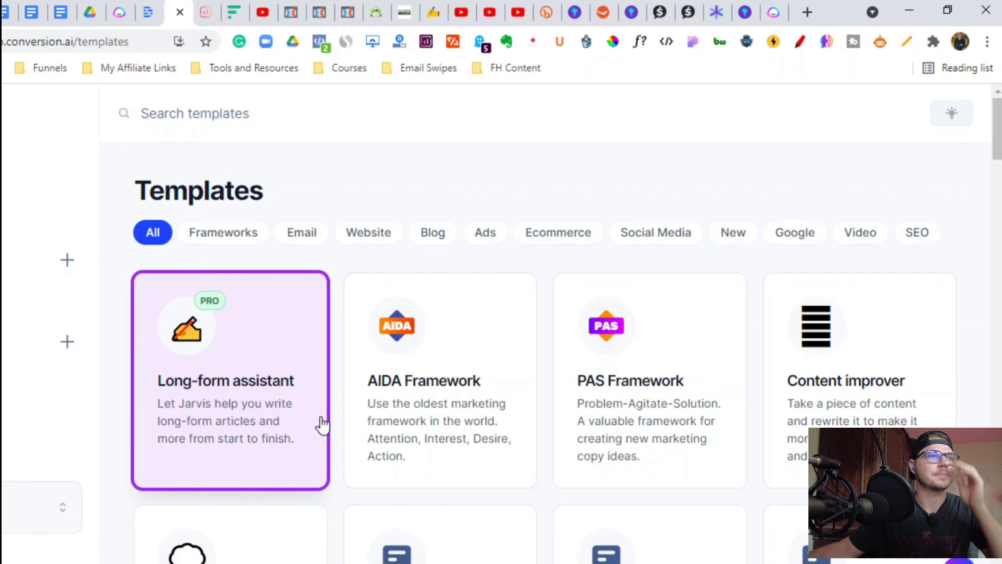
pyautogui.scroll(-2, 322, 424)
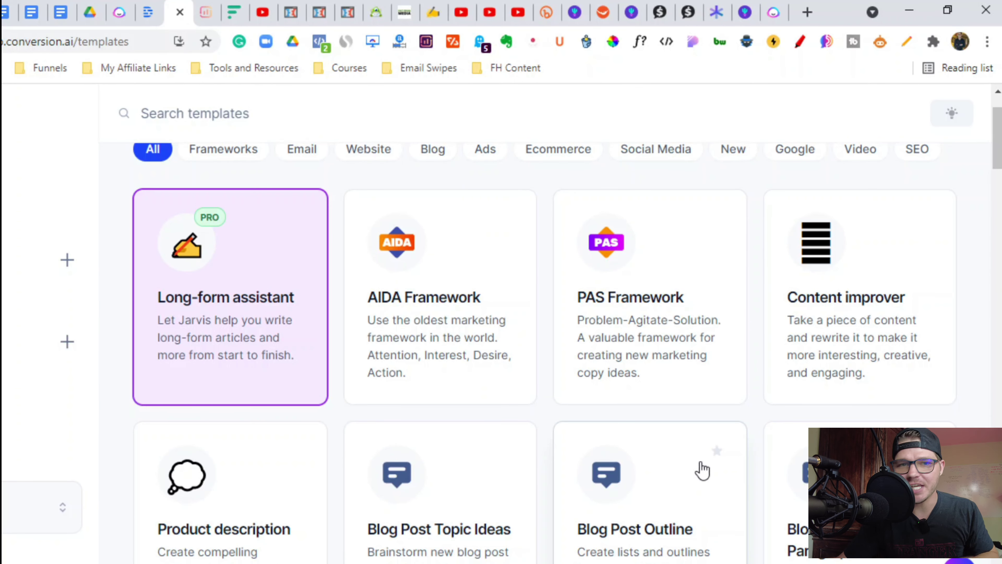
pyautogui.scroll(-4, 627, 404)
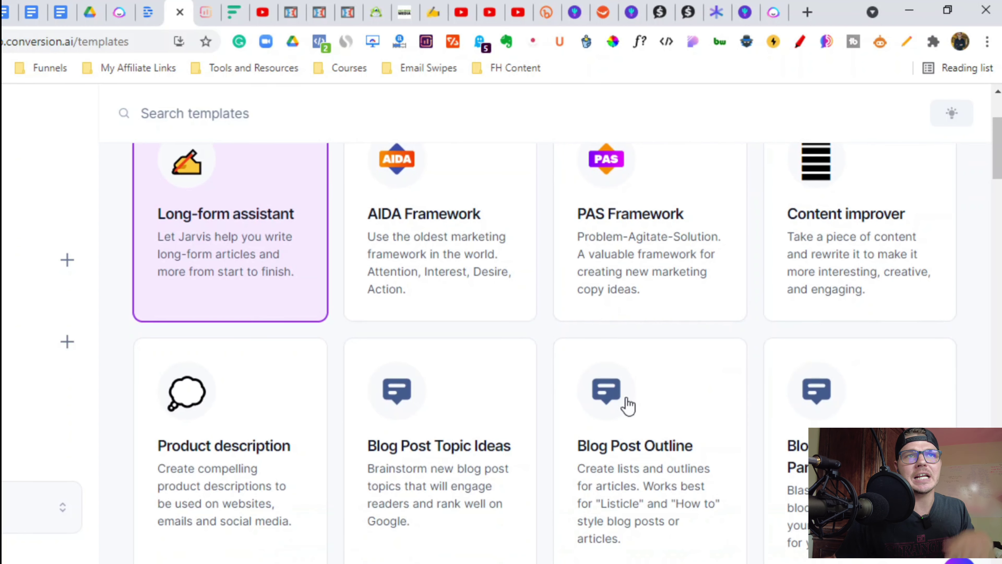
pyautogui.scroll(-2, 592, 423)
pyautogui.scroll(8, 454, 416)
pyautogui.scroll(-2, 459, 409)
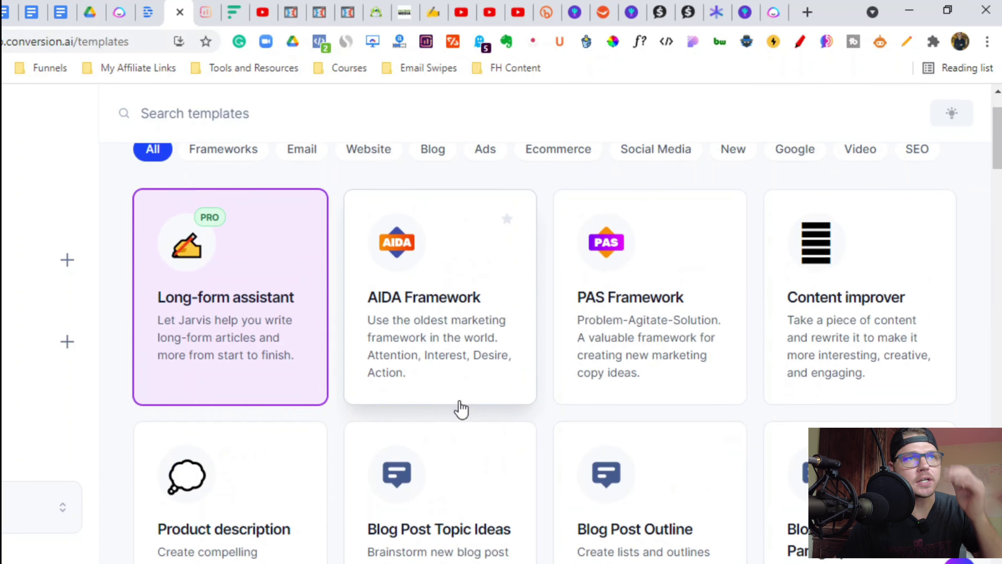
pyautogui.scroll(-14, 444, 379)
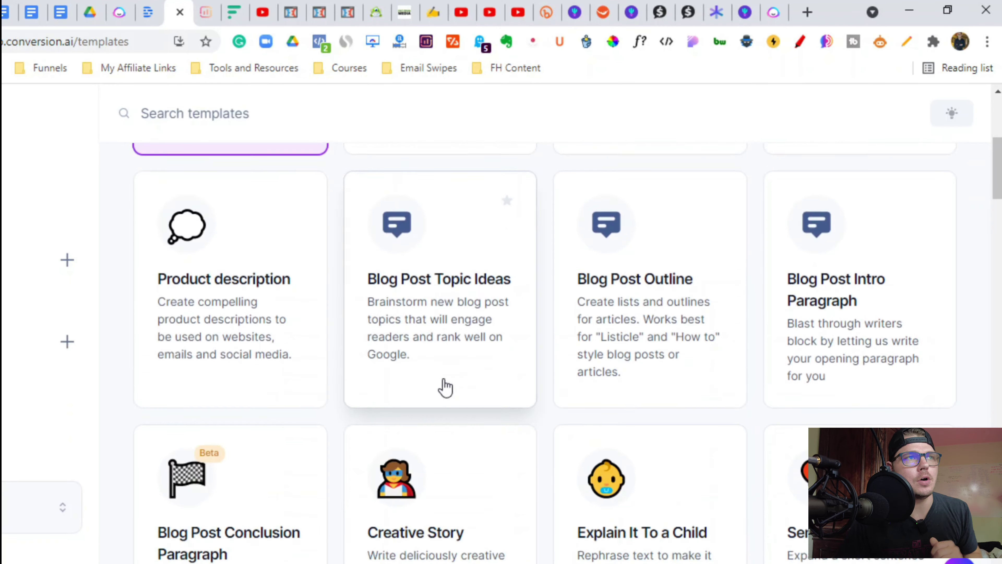
pyautogui.scroll(-20, 465, 435)
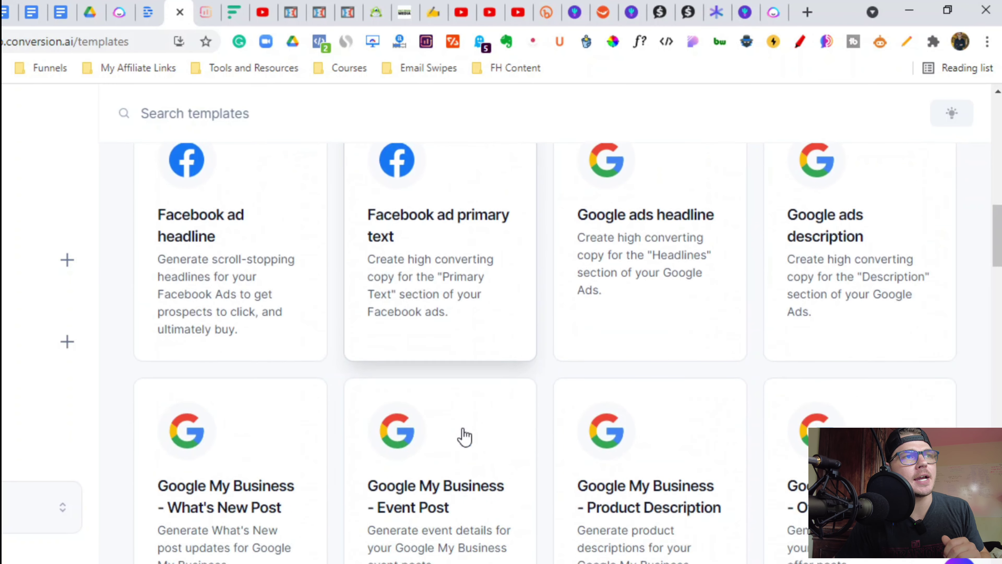
pyautogui.scroll(-2, 465, 427)
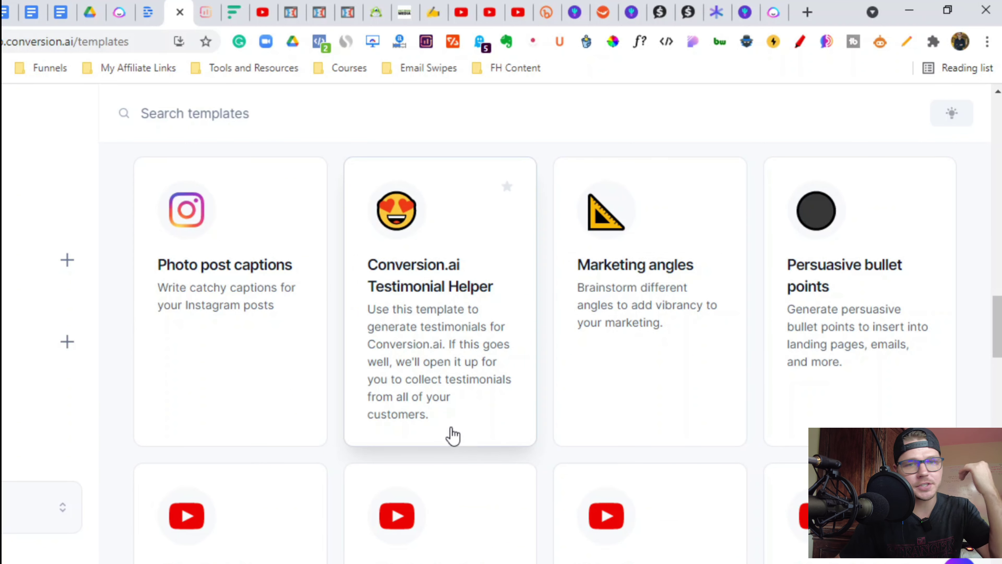
pyautogui.scroll(-8, 454, 436)
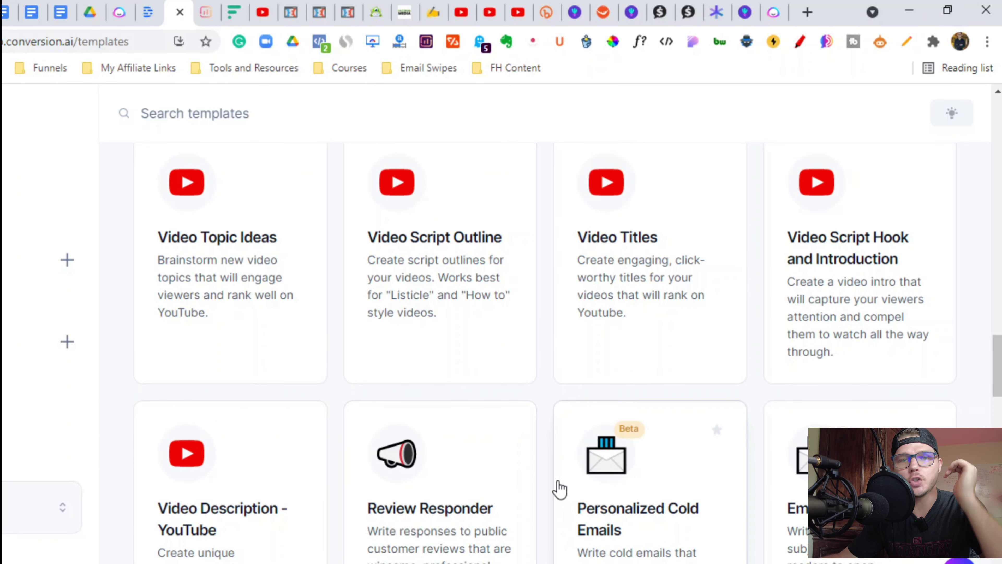
pyautogui.scroll(-15, 556, 484)
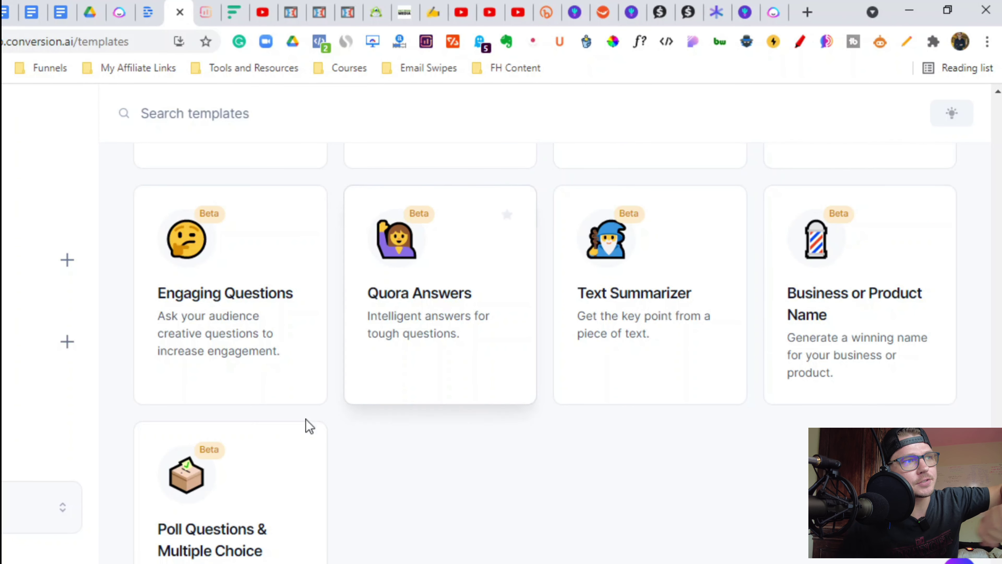
pyautogui.scroll(5, 700, 430)
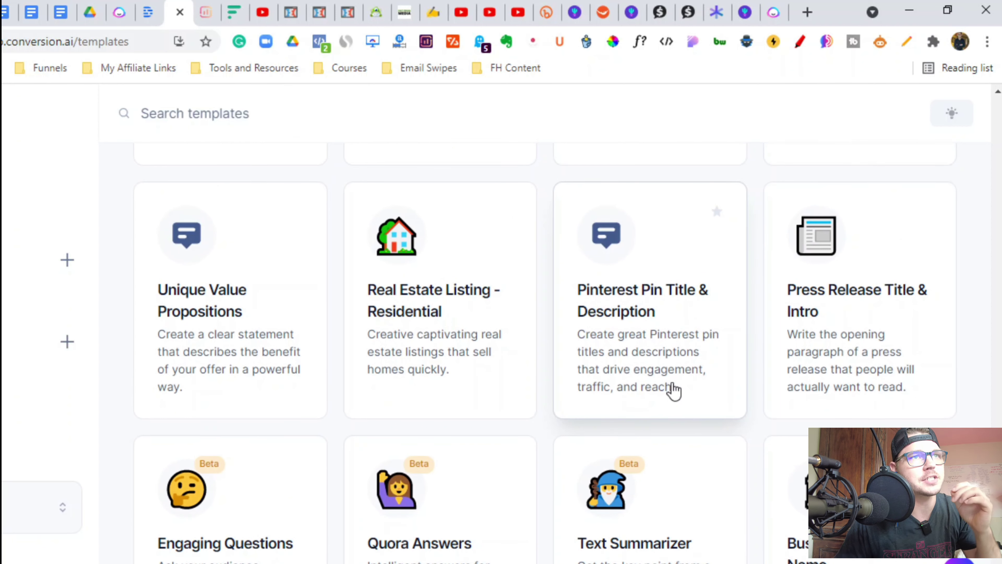